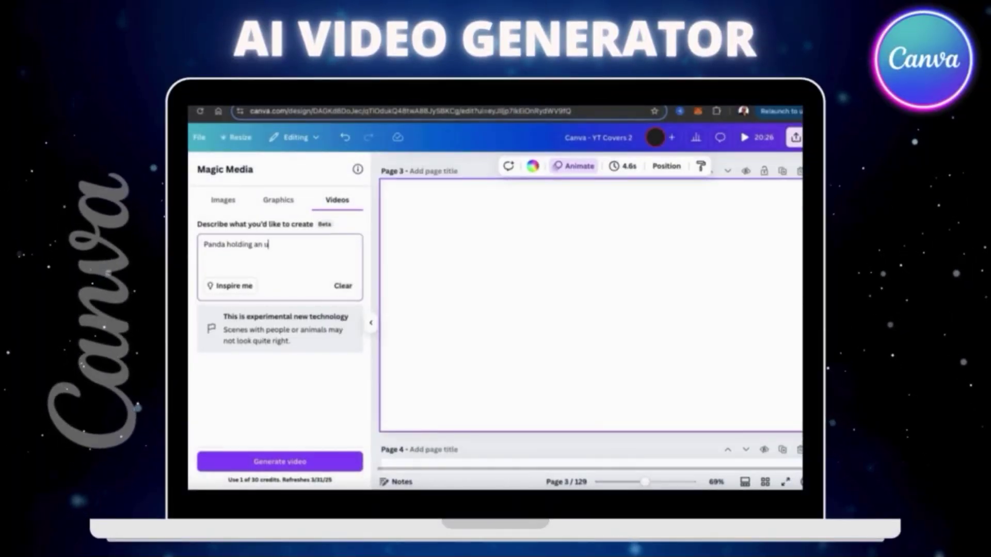
# Generate a video of a panda holding an umbrella in the rain and add it to page 3.
pyautogui.write('mbrella in the rain.')
pyautogui.click(287, 464)
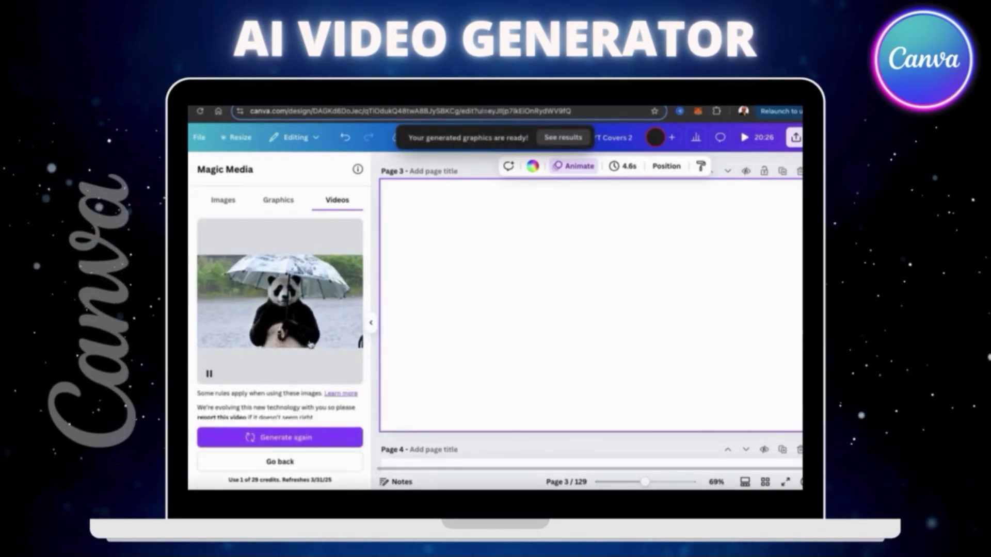
pyautogui.click(310, 345)
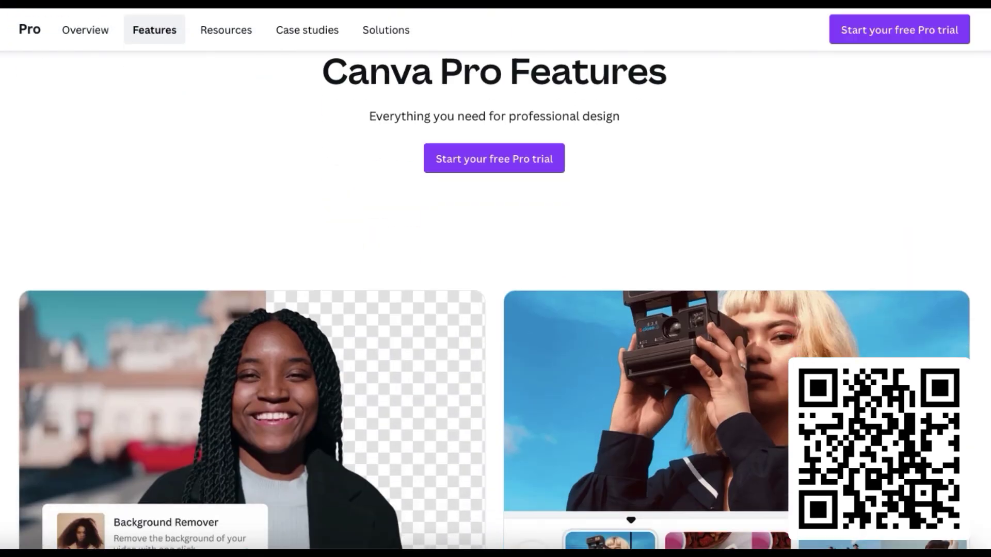
# Scroll down through the Canva Pro feature cards, then back up slightly.
pyautogui.scroll(-4, 496, 309)
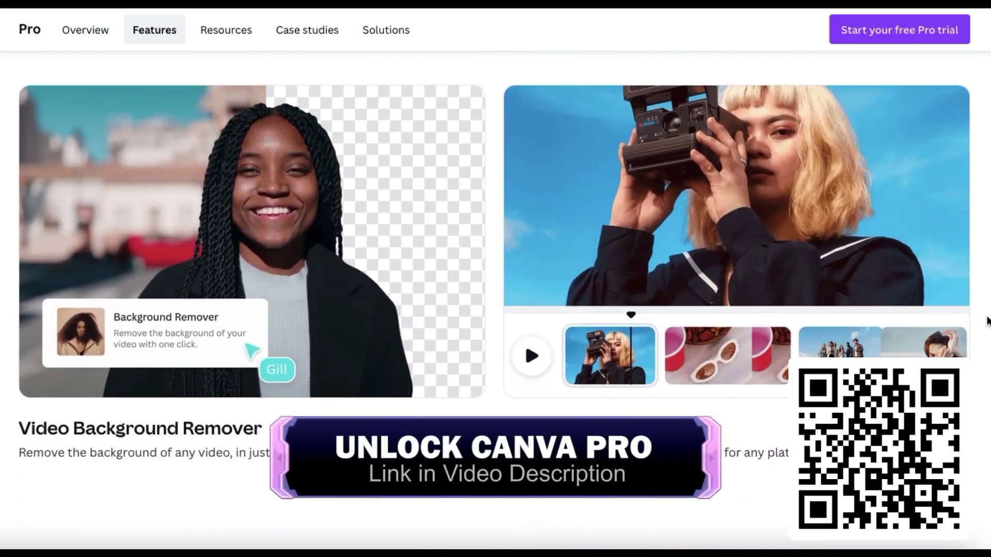
pyautogui.scroll(-10, 988, 321)
pyautogui.scroll(-6, 988, 321)
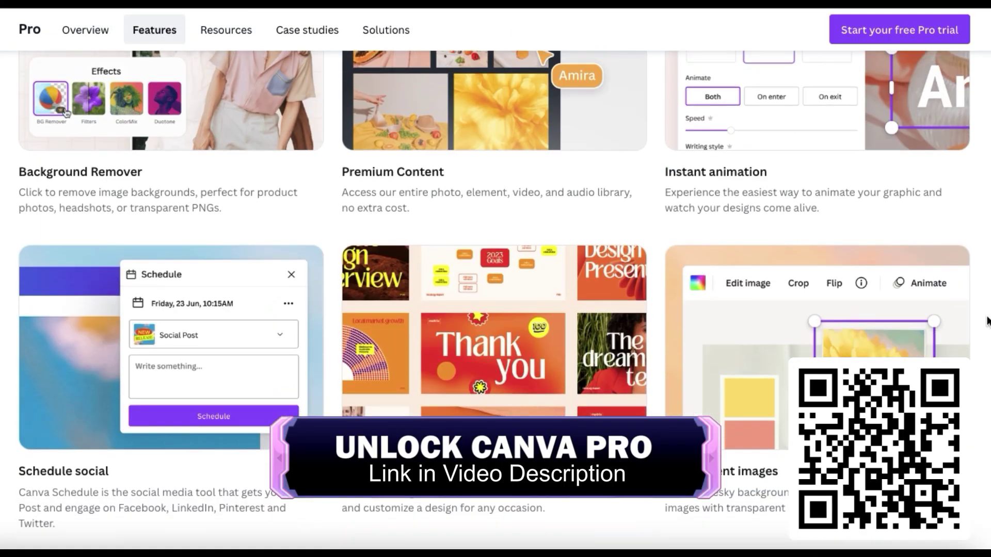
pyautogui.scroll(-3, 986, 321)
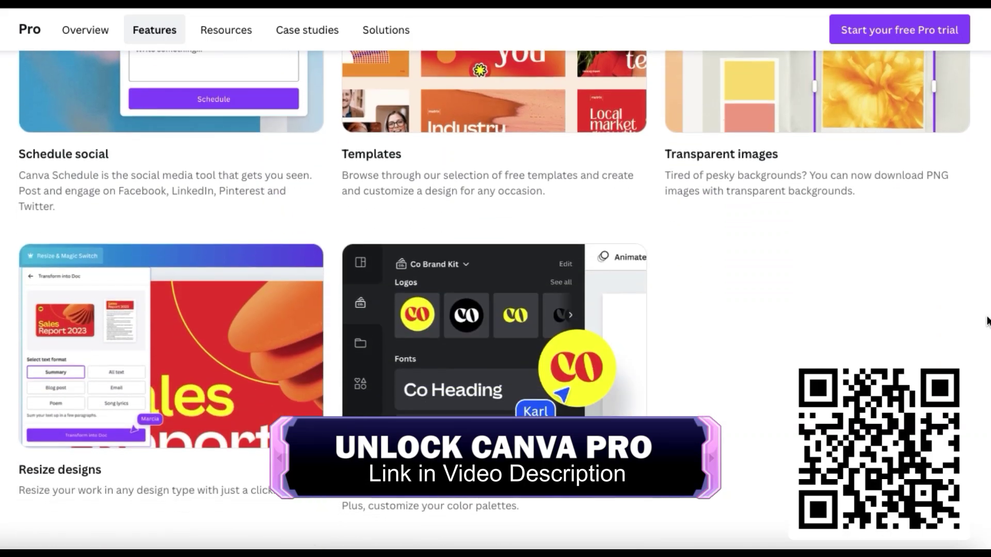
pyautogui.scroll(15, 988, 321)
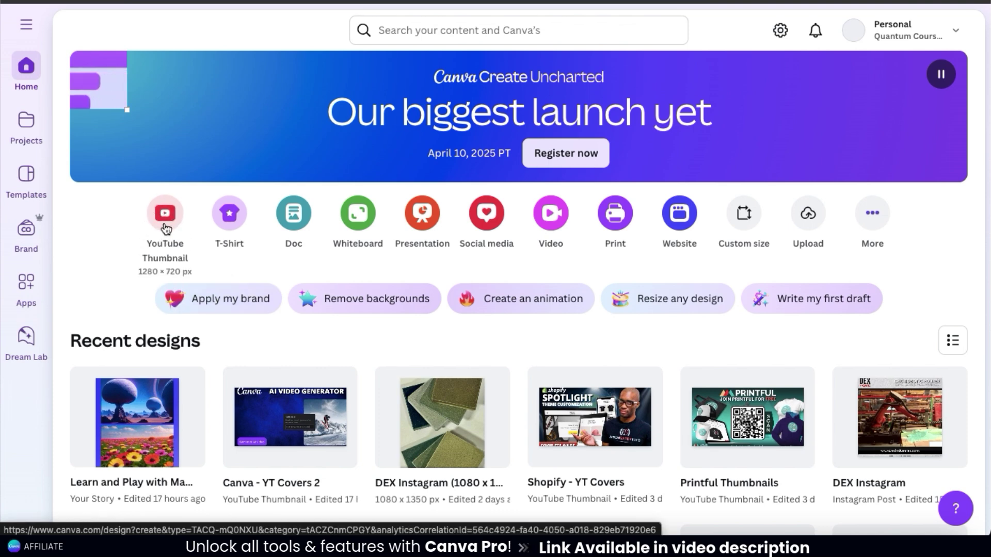
# Create a new blank YouTube Thumbnail design from the home page shortcut.
pyautogui.click(165, 229)
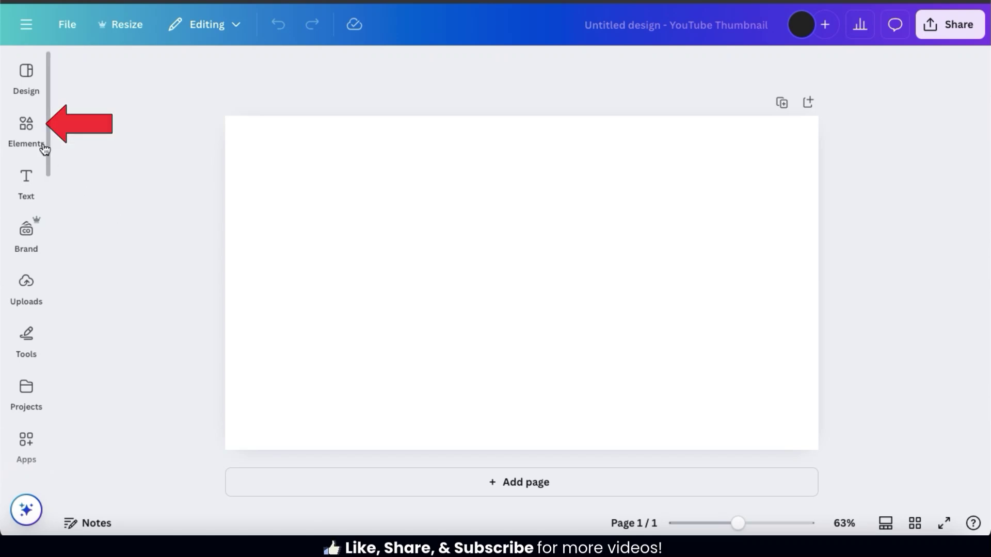
pyautogui.click(30, 122)
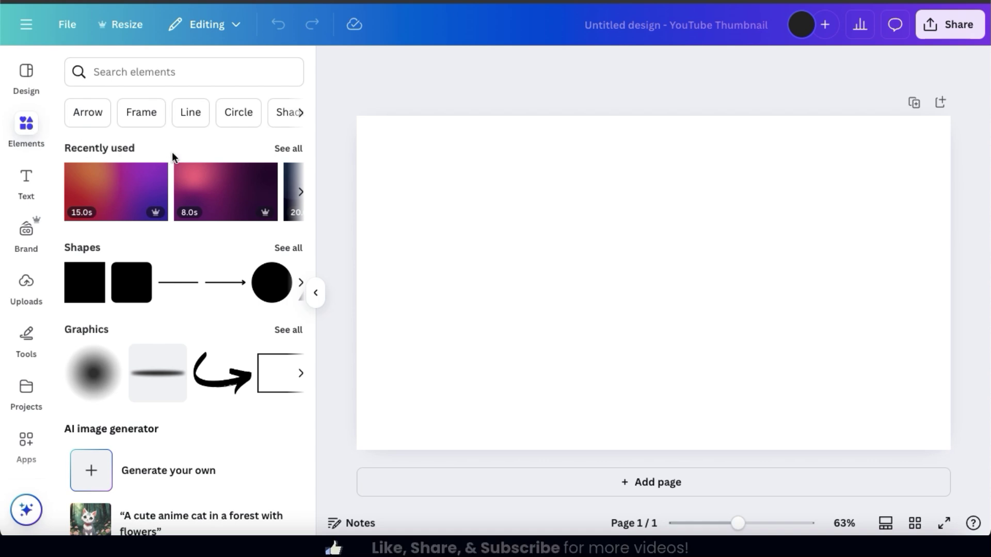
# Scroll Elements to the AI image generator and open Magic Media's Videos generator.
pyautogui.scroll(-6, 171, 155)
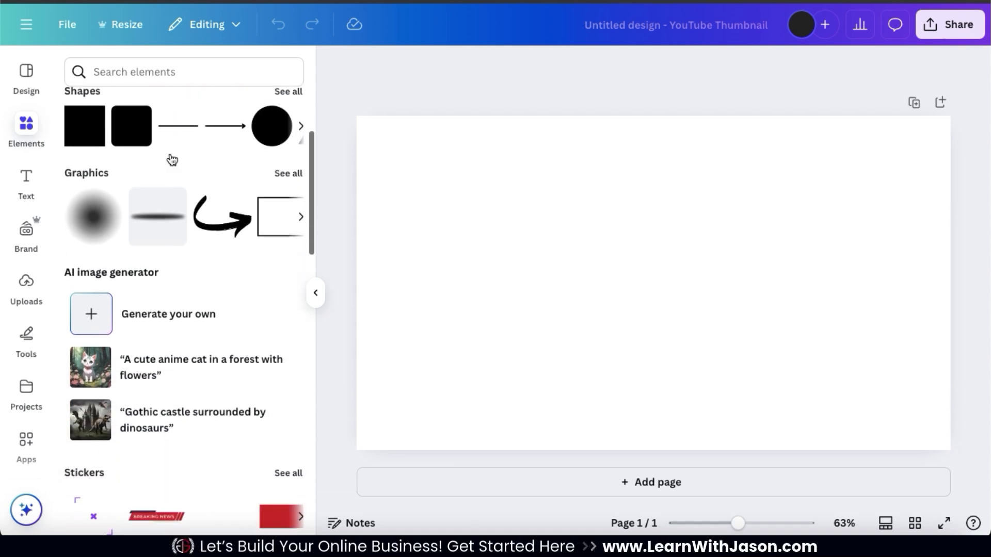
pyautogui.scroll(-1, 170, 154)
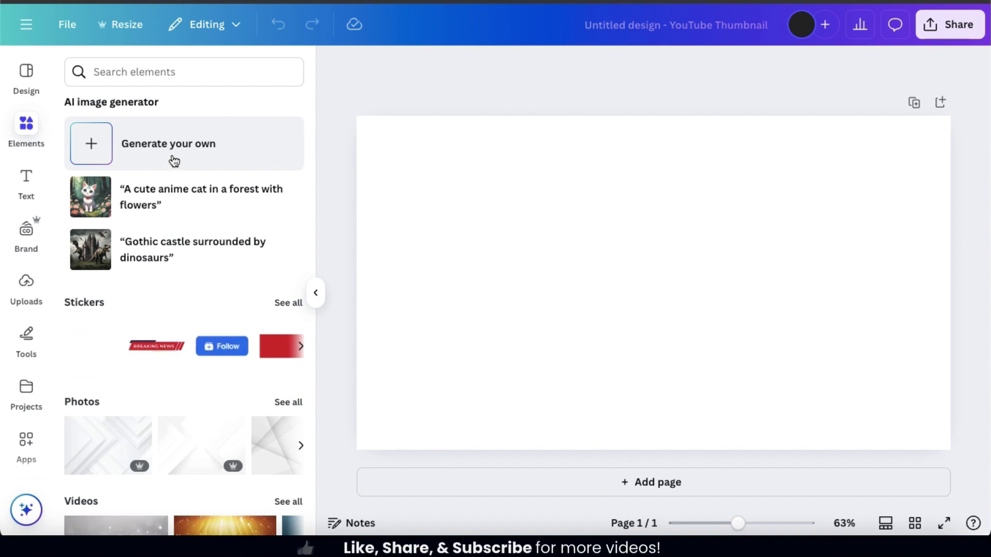
pyautogui.click(173, 159)
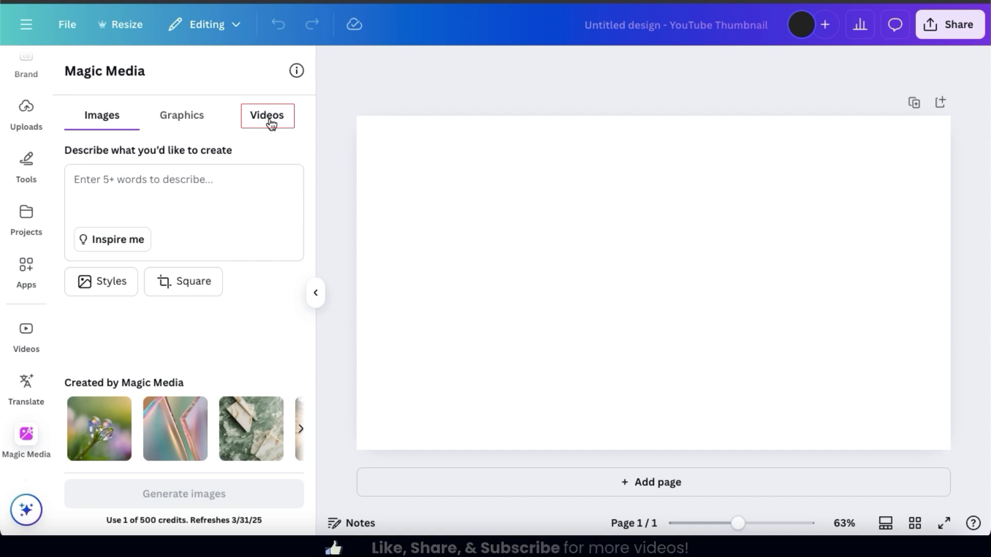
pyautogui.click(270, 124)
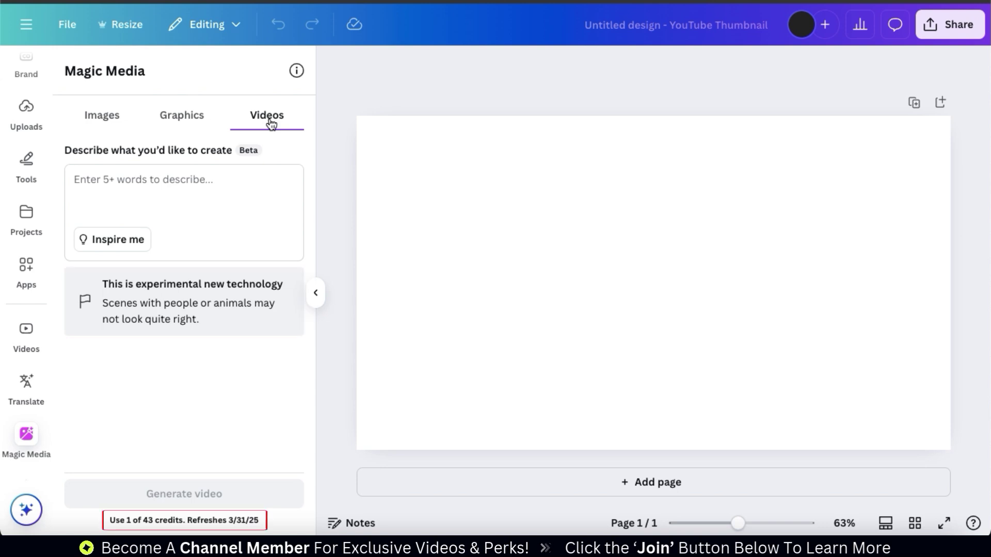
# Enter the video prompt 'Red motorcycle racing down a curvy mountain road.'.
pyautogui.click(254, 181)
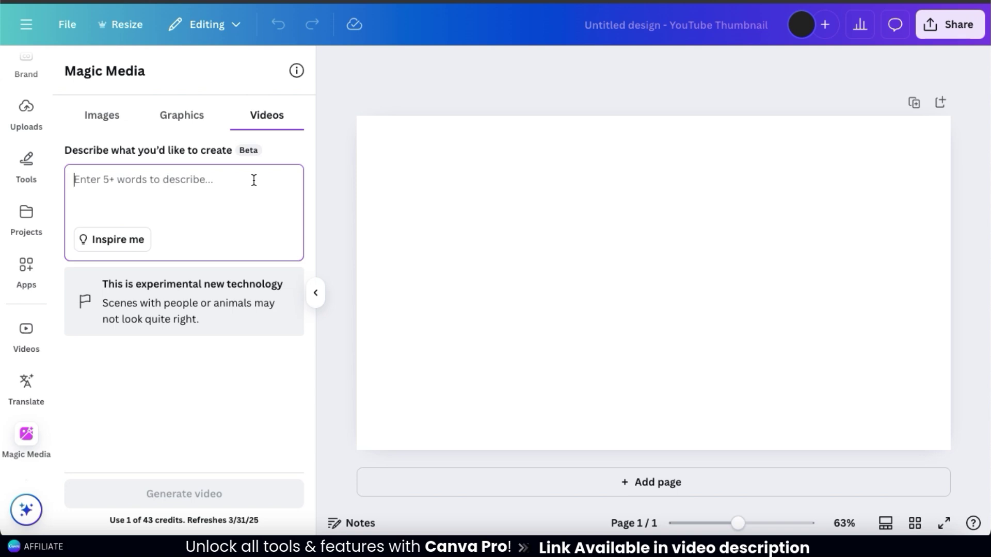
pyautogui.write('Red motorcycle racing down a cur')
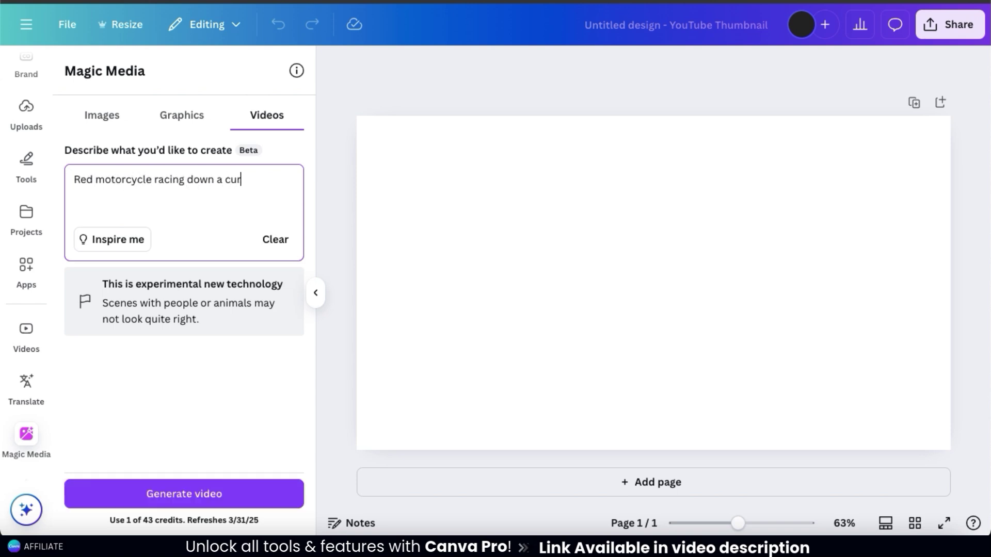
pyautogui.write('vy mountain road.')
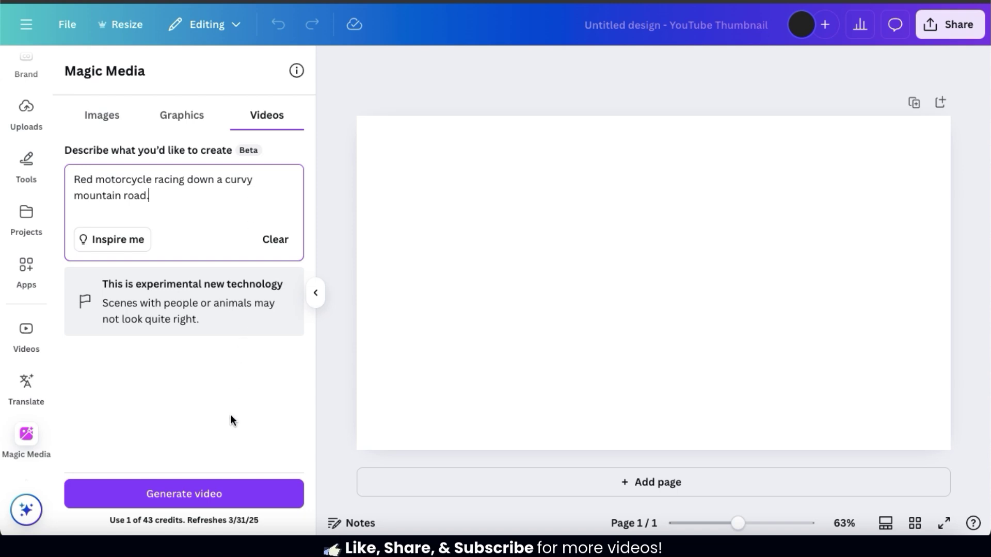
# Generate the red motorcycle video and preview the resulting clip.
pyautogui.click(192, 501)
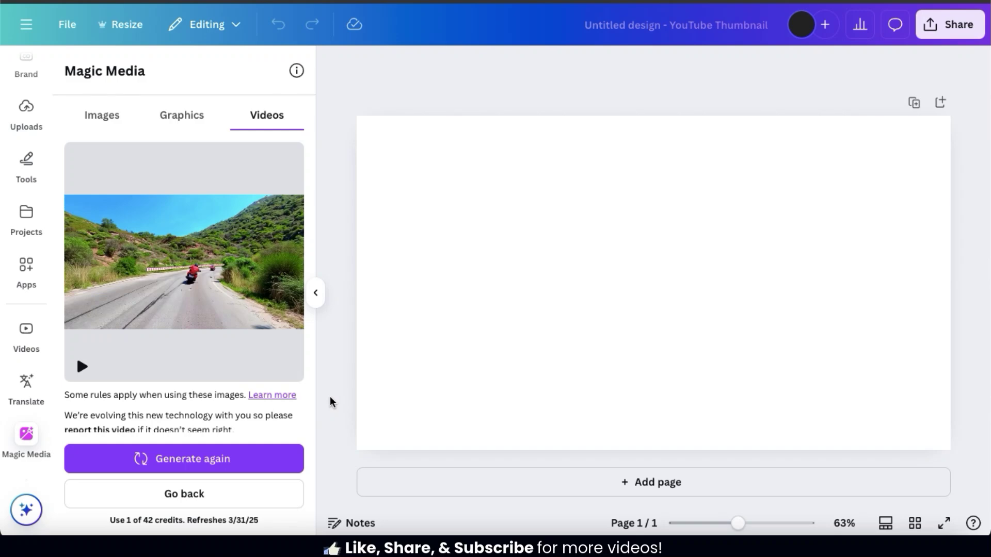
pyautogui.click(250, 313)
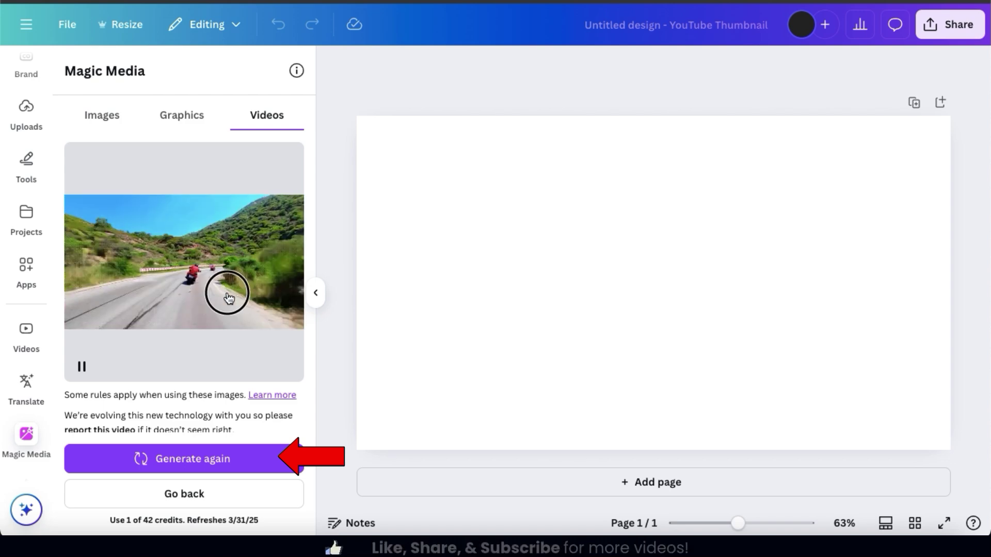
# Add the 4.0s motorcycle clip to the thumbnail, stretch it over the whole page, and play it.
pyautogui.click(229, 298)
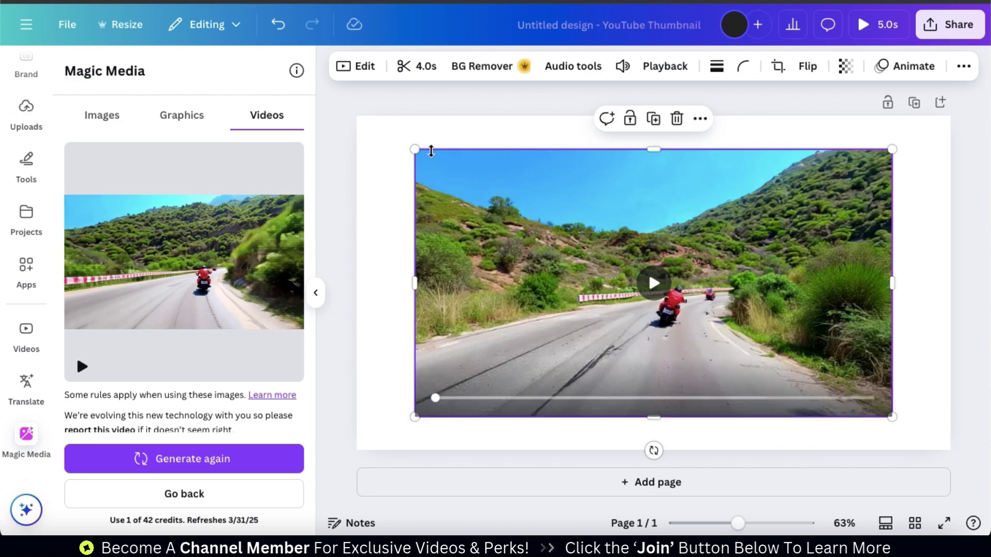
pyautogui.moveTo(414, 150); pyautogui.dragTo(356, 121)
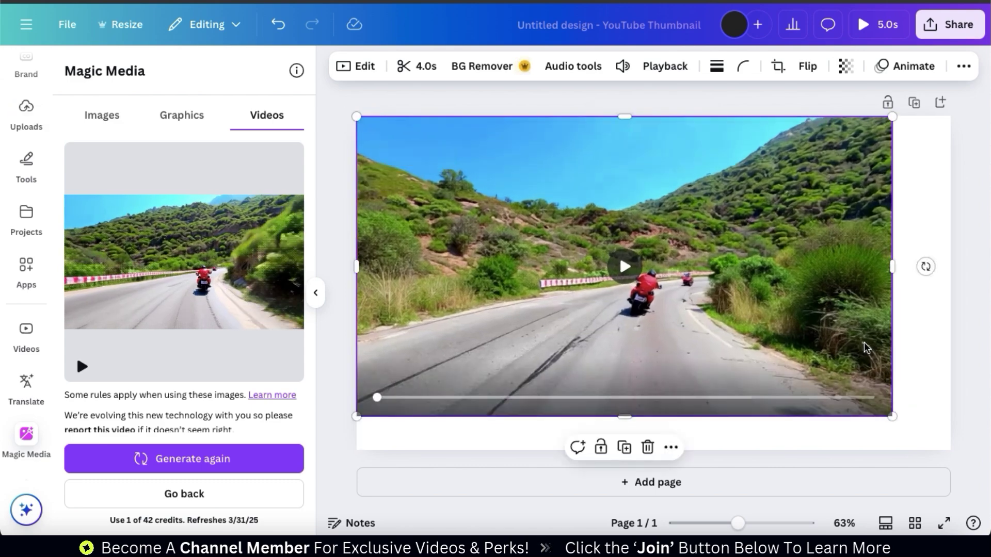
pyautogui.moveTo(887, 410); pyautogui.dragTo(945, 449)
pyautogui.moveTo(944, 120); pyautogui.dragTo(955, 170)
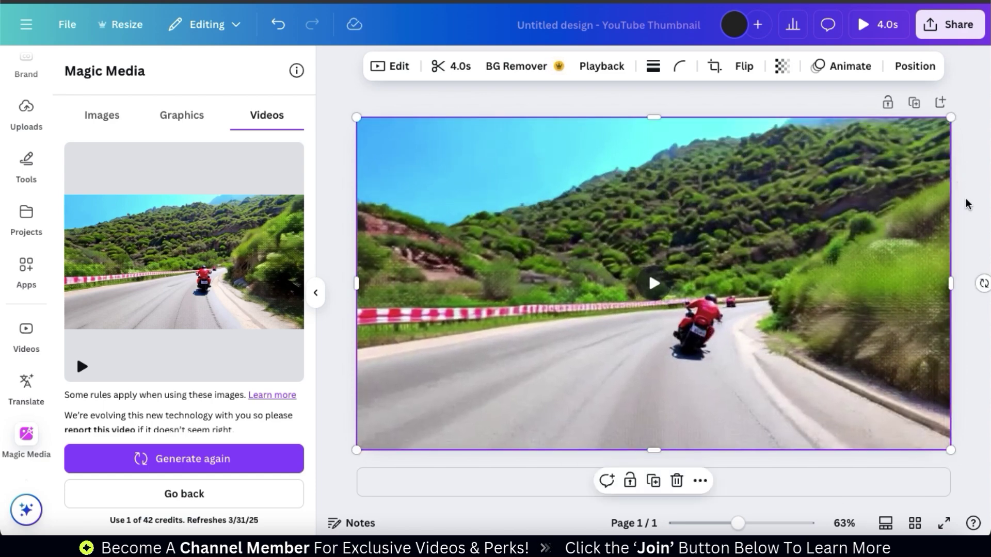
pyautogui.moveTo(654, 291)
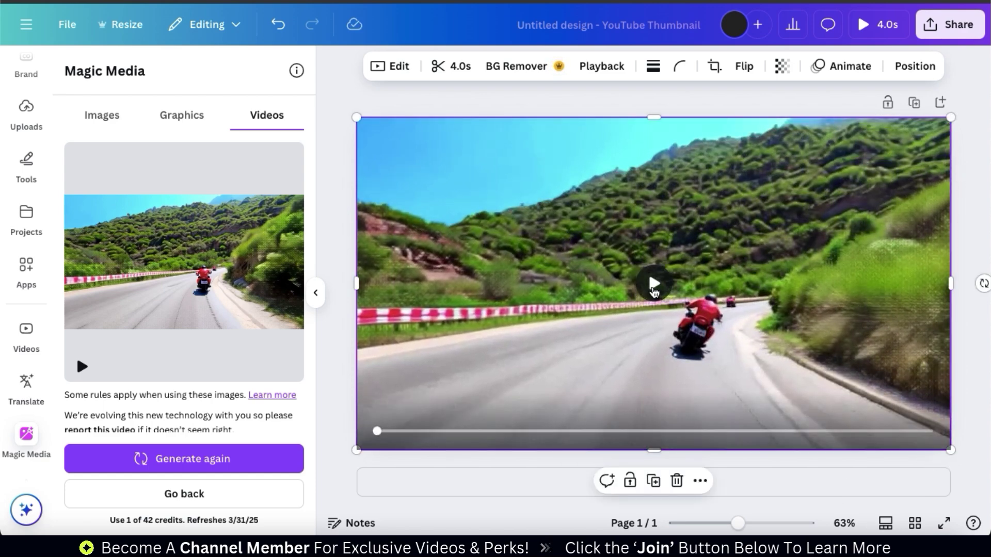
pyautogui.click(654, 285)
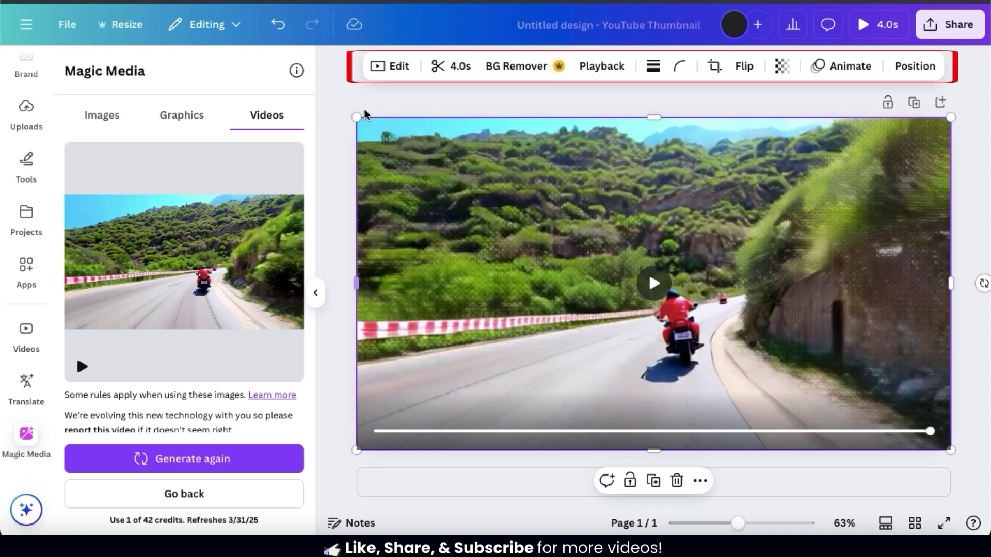
# Adjust the clip to warmth 23, brightness 7, contrast -19, shadows -10, vibrance 12, saturation 7.
pyautogui.click(399, 67)
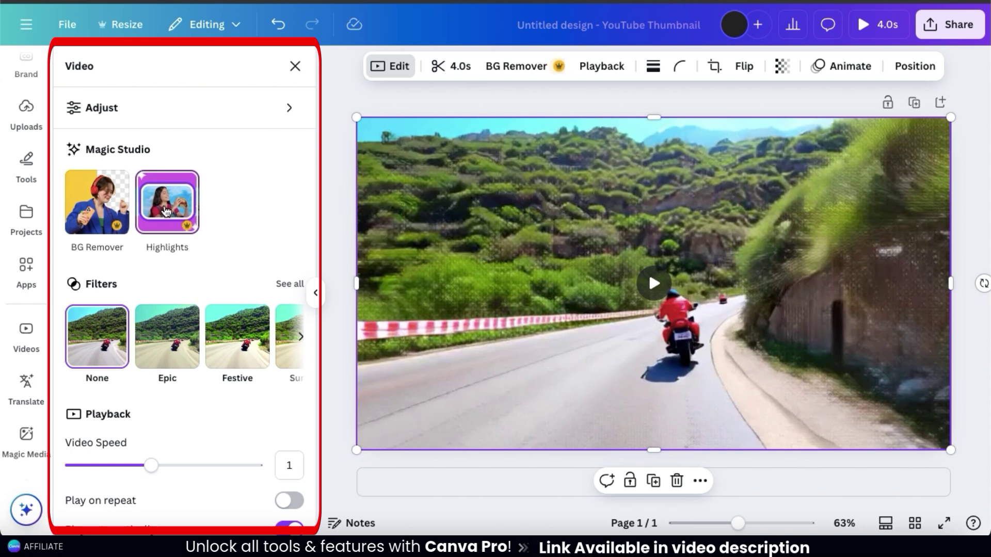
pyautogui.click(290, 113)
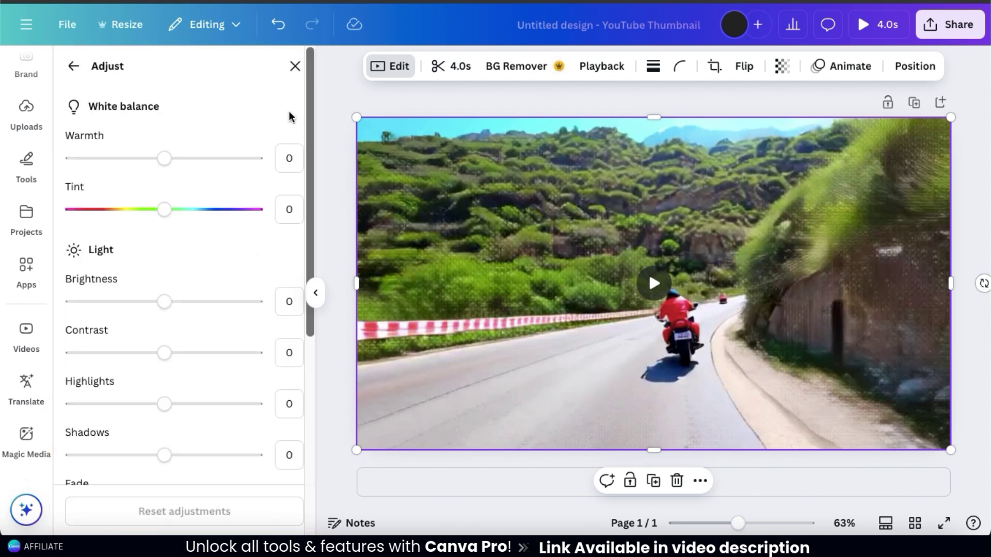
pyautogui.click(165, 159)
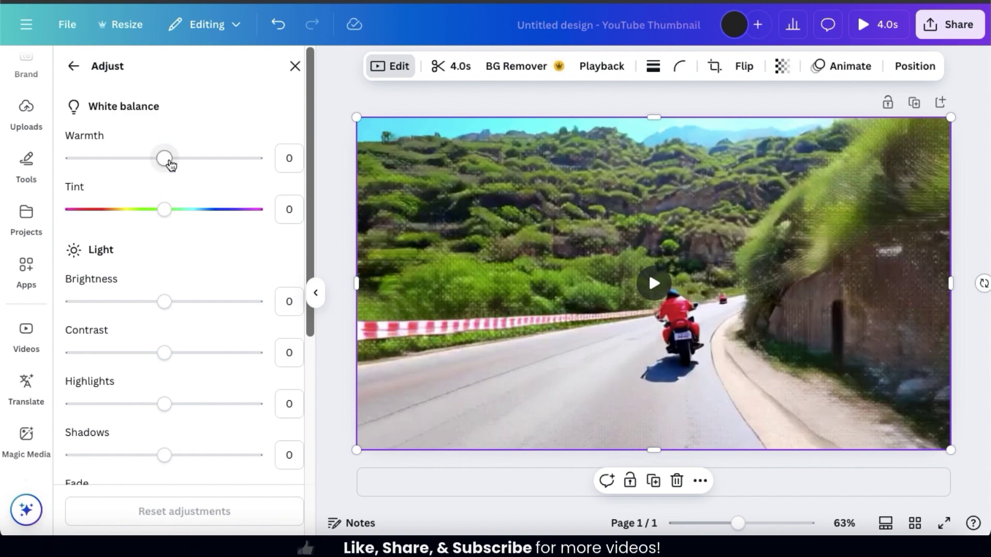
pyautogui.moveTo(170, 164)
pyautogui.mouseDown()
pyautogui.moveTo(215, 160)
pyautogui.moveTo(187, 159)
pyautogui.mouseUp()
pyautogui.moveTo(164, 302); pyautogui.dragTo(171, 301)
pyautogui.moveTo(164, 353)
pyautogui.mouseDown()
pyautogui.moveTo(128, 354)
pyautogui.moveTo(162, 354)
pyautogui.mouseUp()
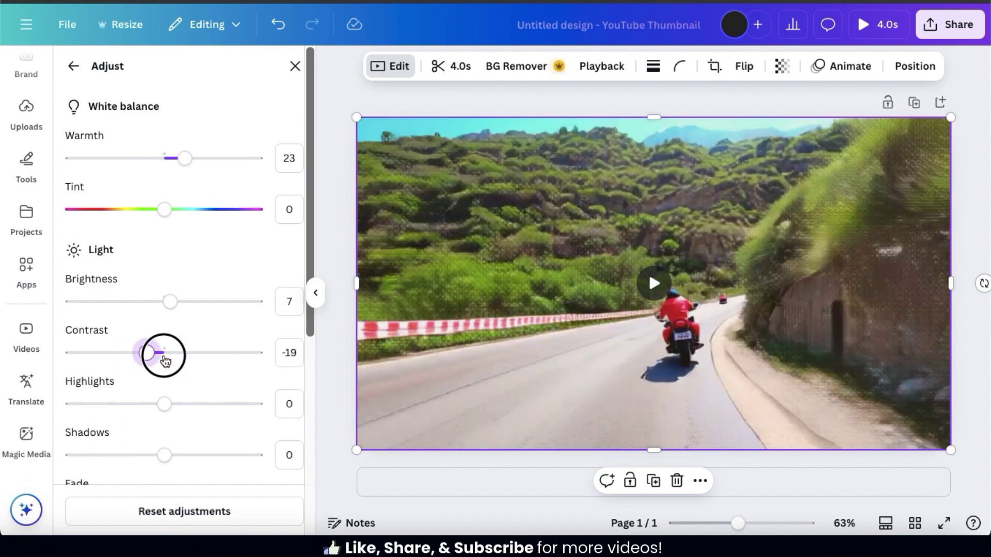
pyautogui.scroll(-6, 170, 335)
pyautogui.moveTo(73, 264); pyautogui.dragTo(94, 264)
pyautogui.moveTo(164, 315)
pyautogui.mouseDown()
pyautogui.moveTo(185, 320)
pyautogui.moveTo(172, 321)
pyautogui.mouseUp()
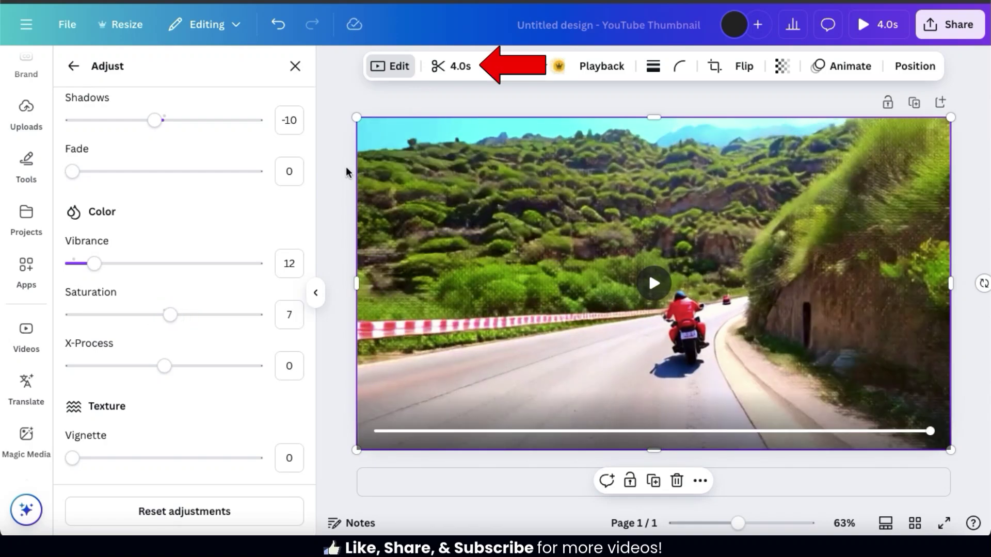
pyautogui.click(449, 77)
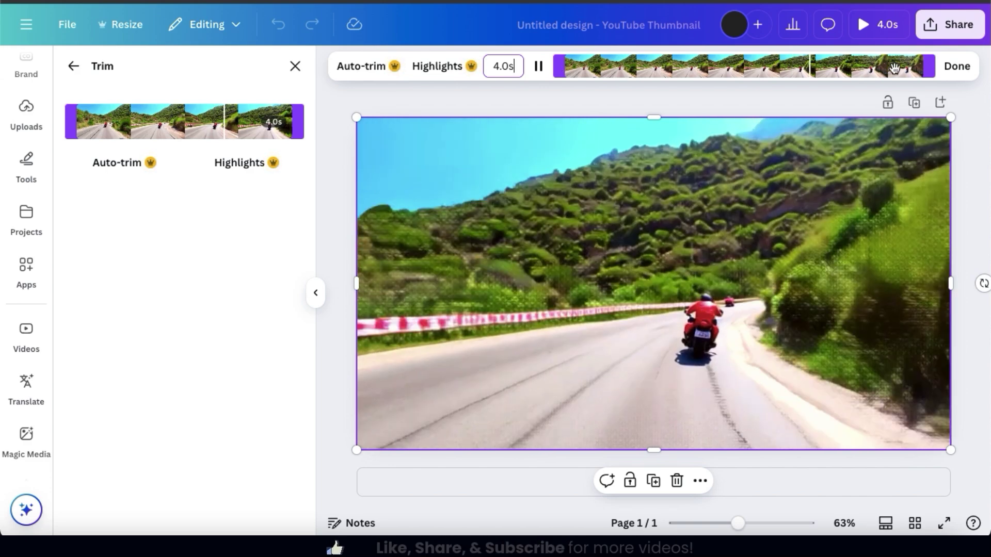
pyautogui.moveTo(929, 66); pyautogui.dragTo(785, 64)
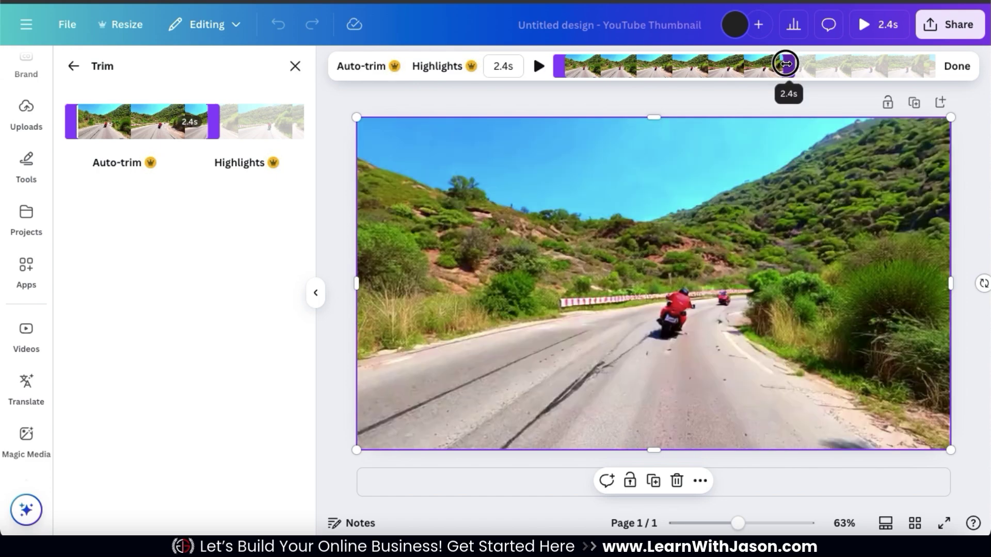
pyautogui.click(526, 77)
pyautogui.moveTo(791, 66); pyautogui.dragTo(931, 66)
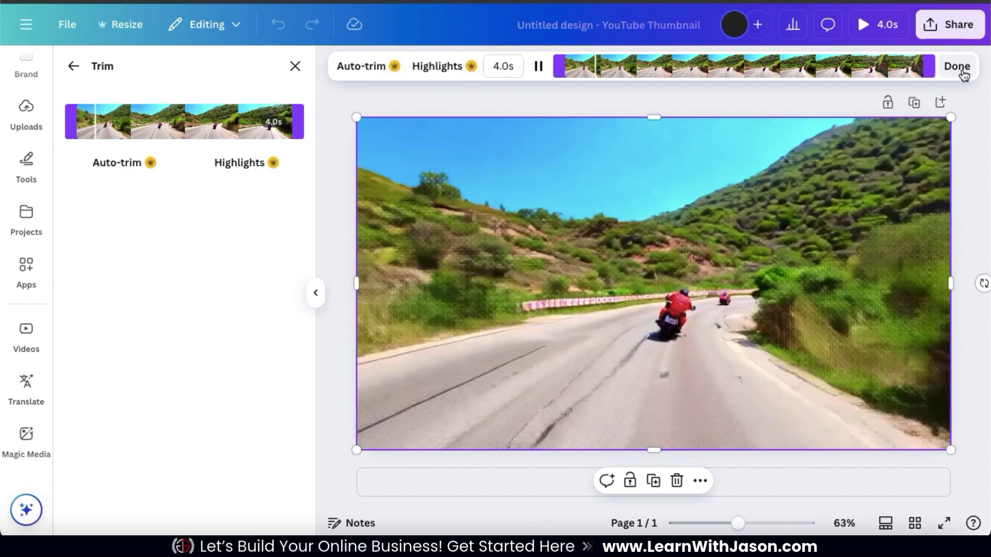
pyautogui.click(961, 69)
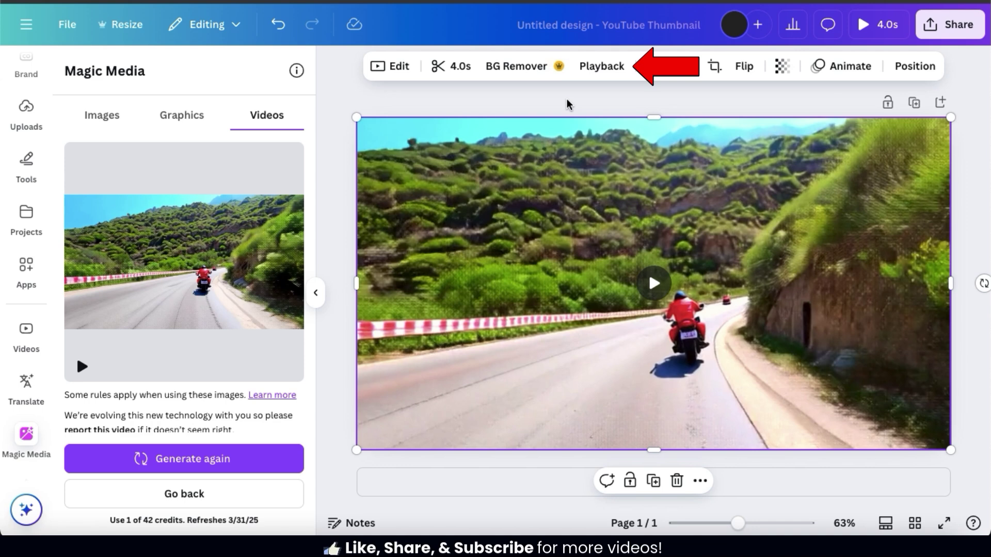
pyautogui.click(602, 71)
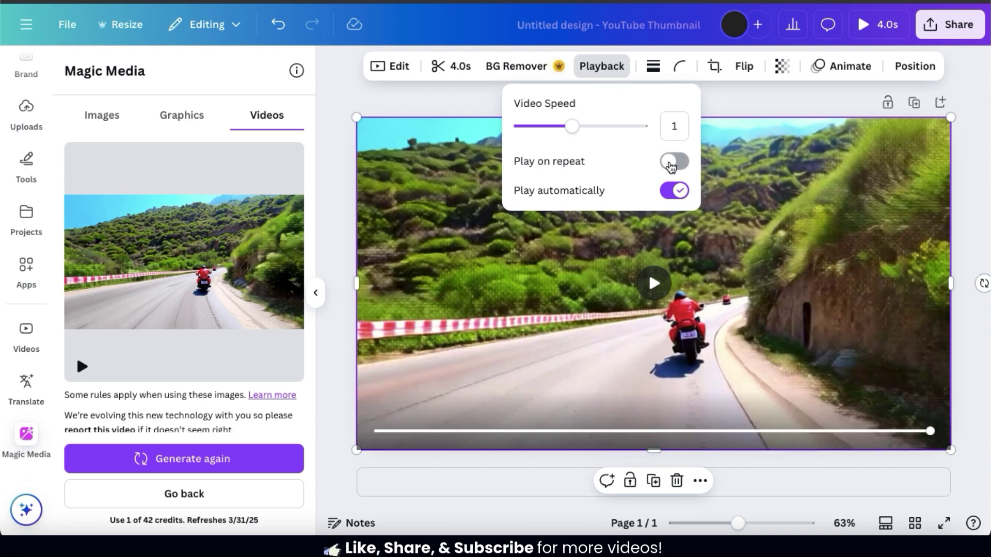
# Give the motorcycle clip a solid border and round its corners to 65.
pyautogui.click(717, 104)
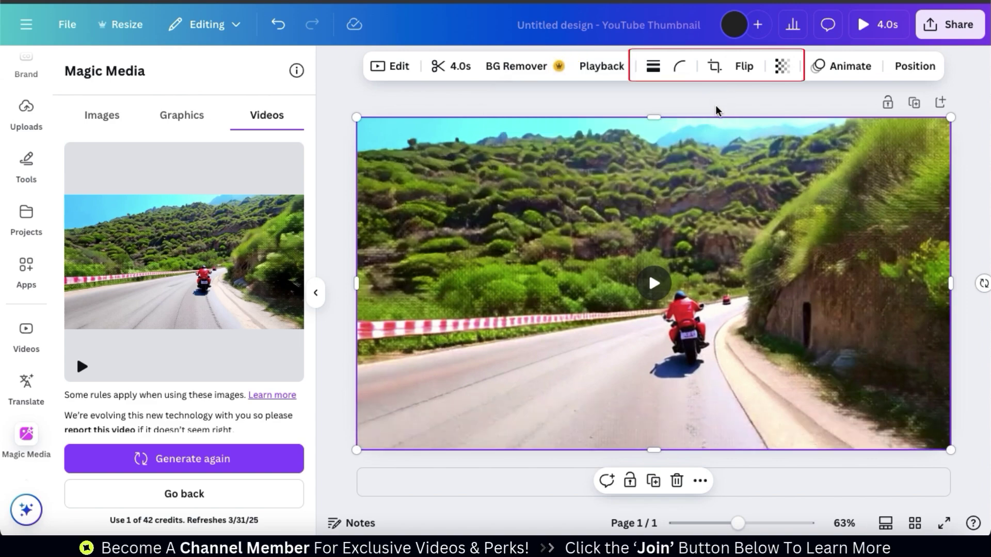
pyautogui.click(653, 66)
pyautogui.click(612, 109)
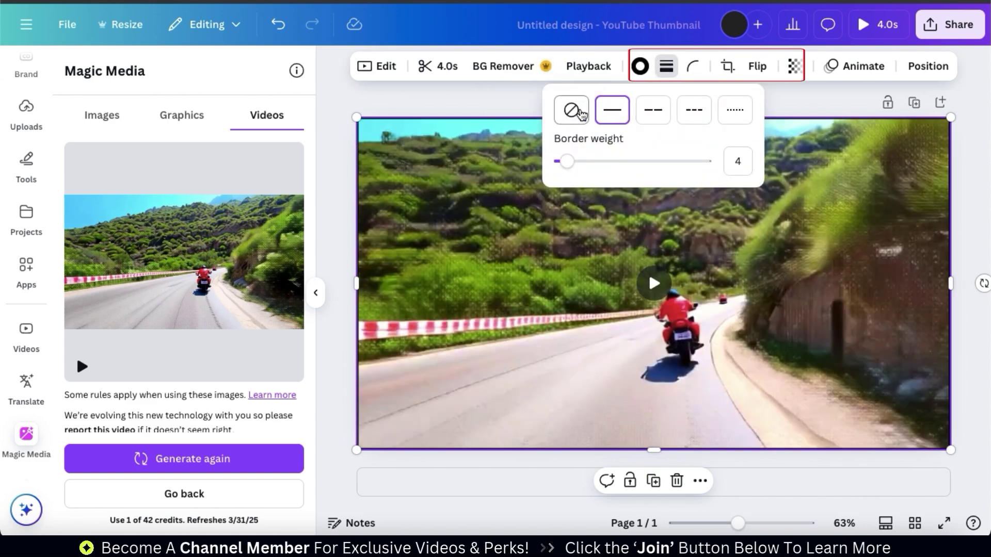
pyautogui.click(693, 66)
pyautogui.moveTo(618, 126); pyautogui.dragTo(691, 135)
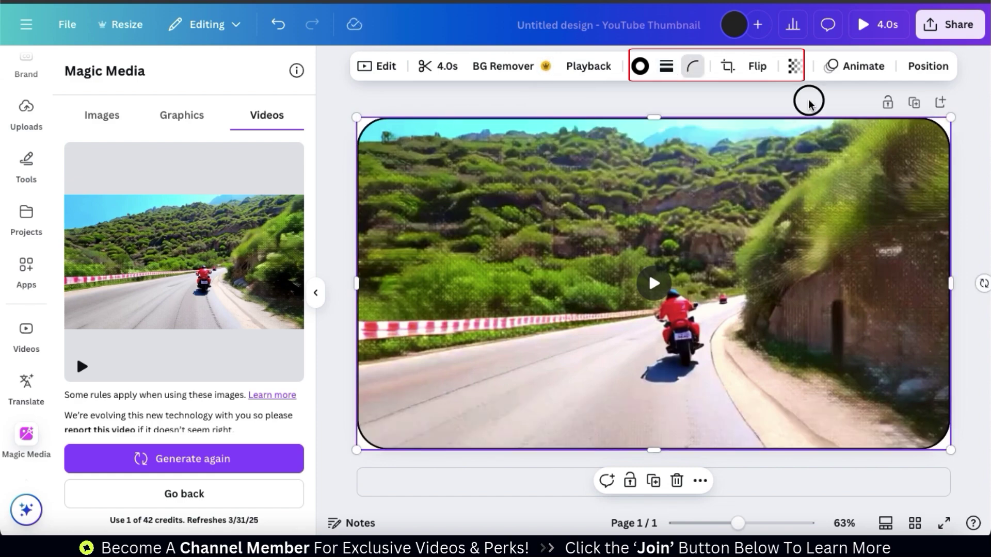
# Flip the clip horizontally and deselect it.
pyautogui.click(757, 66)
pyautogui.click(758, 106)
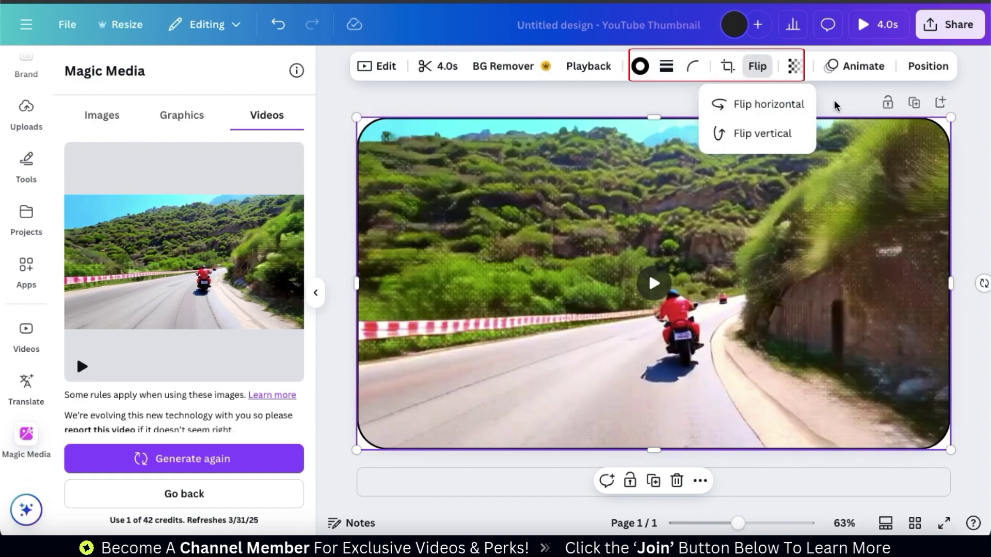
pyautogui.click(963, 373)
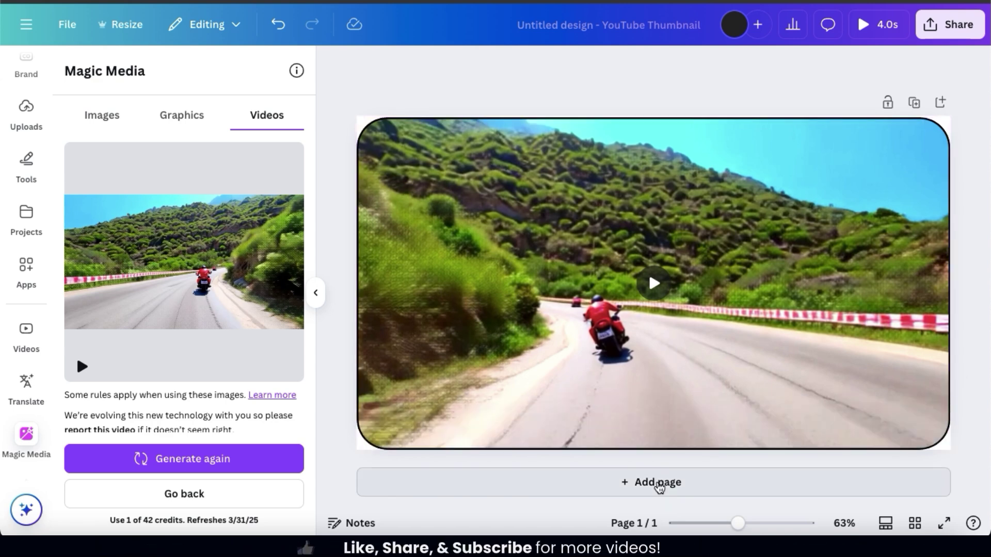
# Add a blank page 2, zoom in slightly, and reset the video generator to an empty prompt.
pyautogui.click(658, 484)
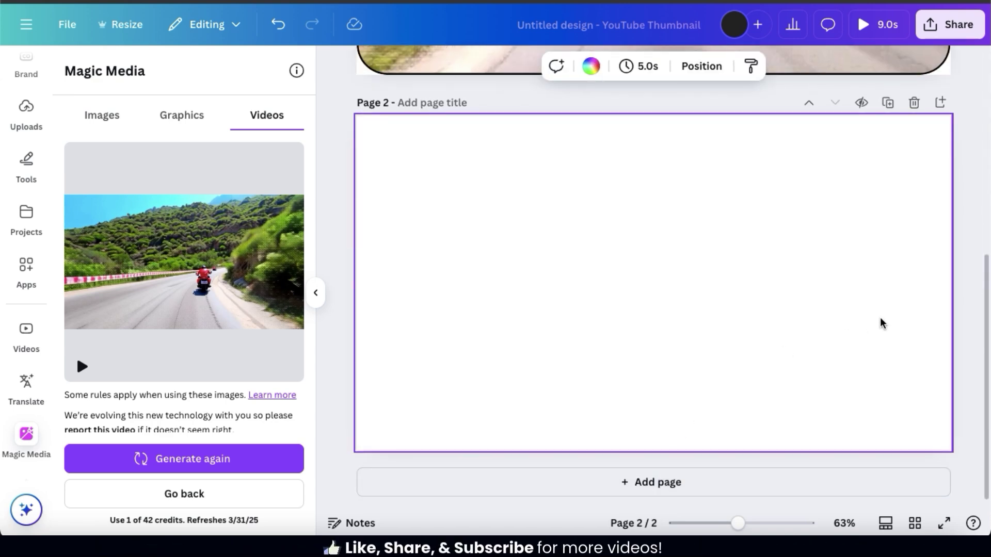
pyautogui.moveTo(738, 524); pyautogui.dragTo(741, 524)
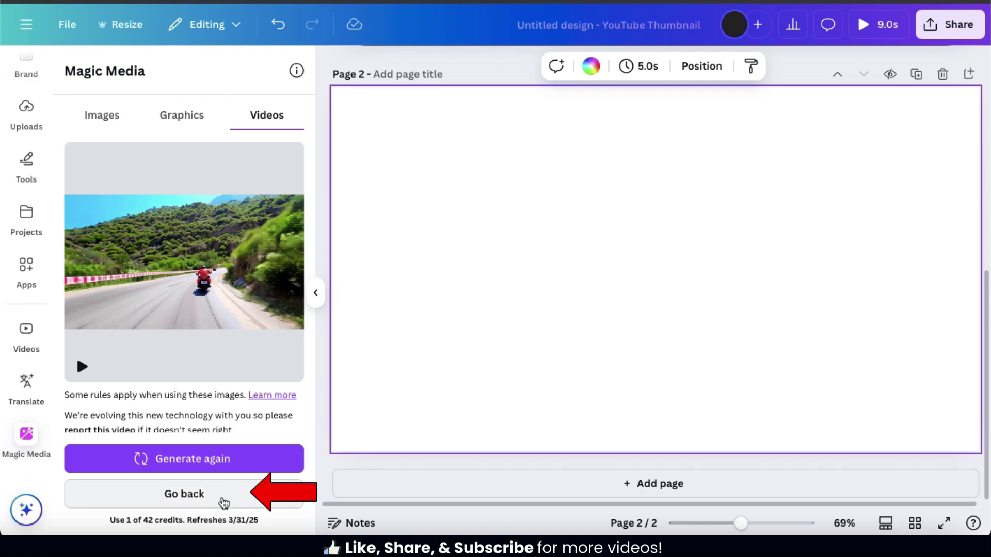
pyautogui.click(184, 493)
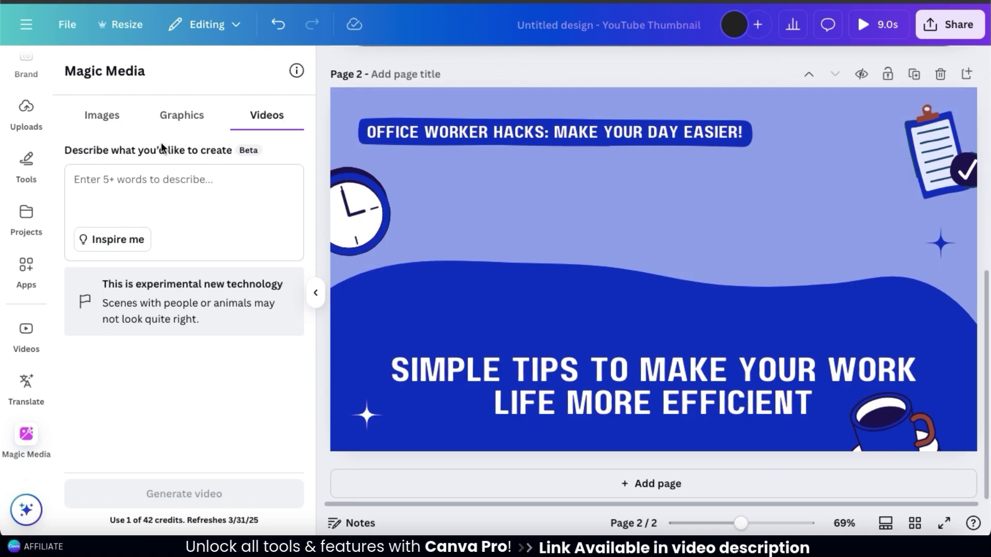
# Generate a Magic Media video from 'Woman in office working on a laptop.' and add it to page 2.
pyautogui.click(158, 184)
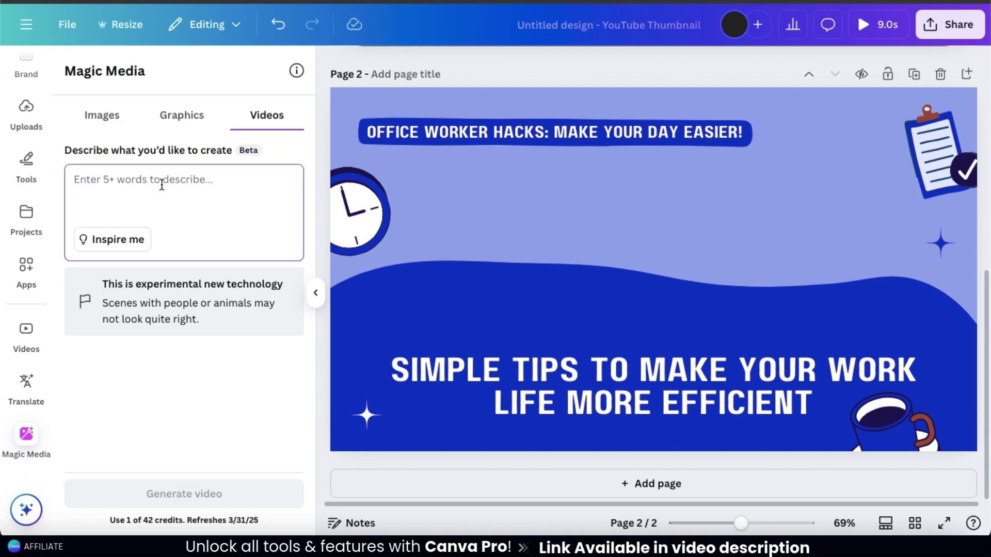
pyautogui.write('W')
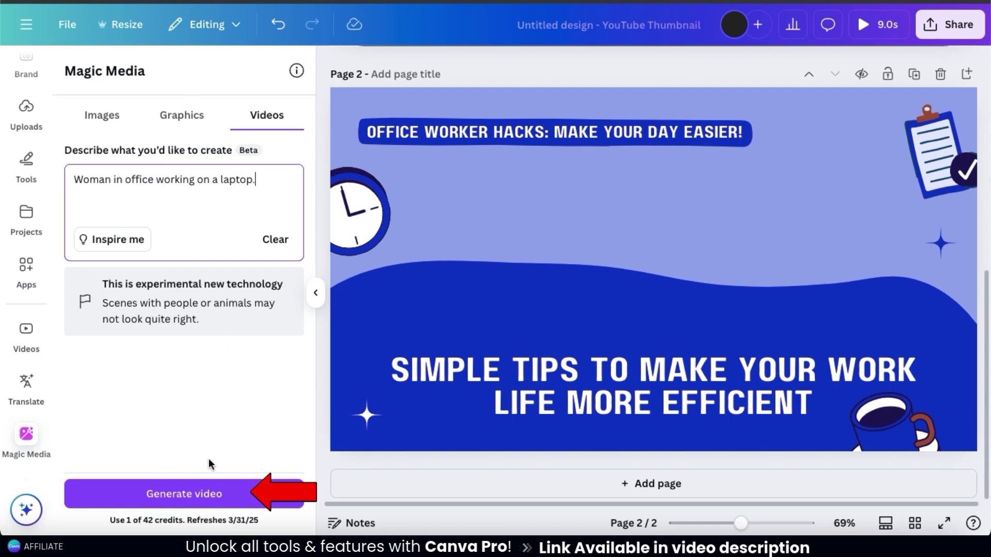
pyautogui.click(201, 499)
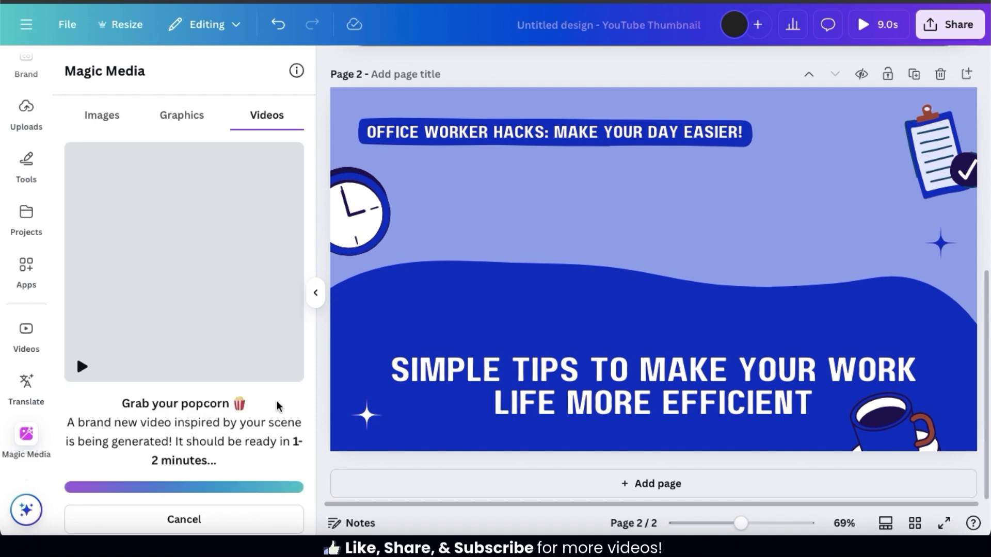
pyautogui.moveTo(248, 347)
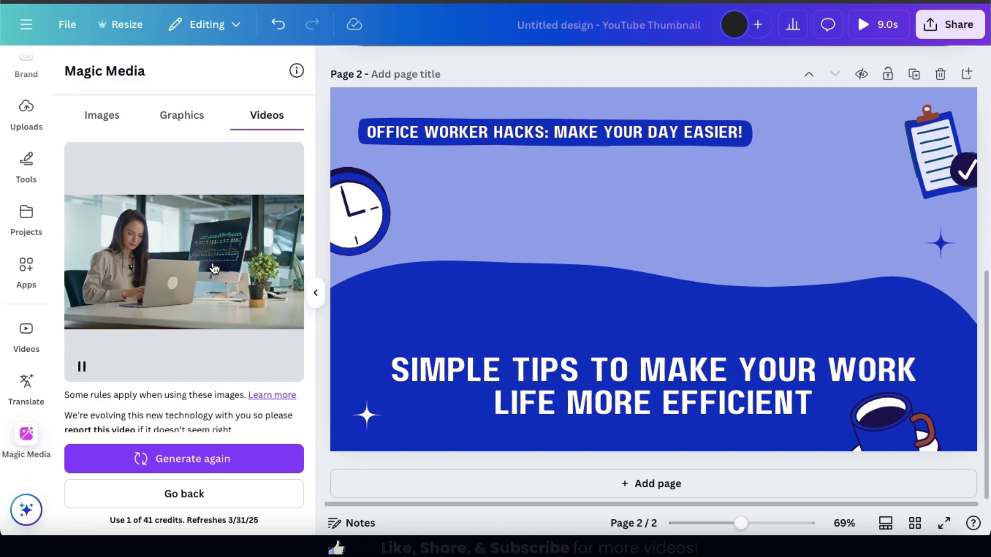
pyautogui.click(214, 269)
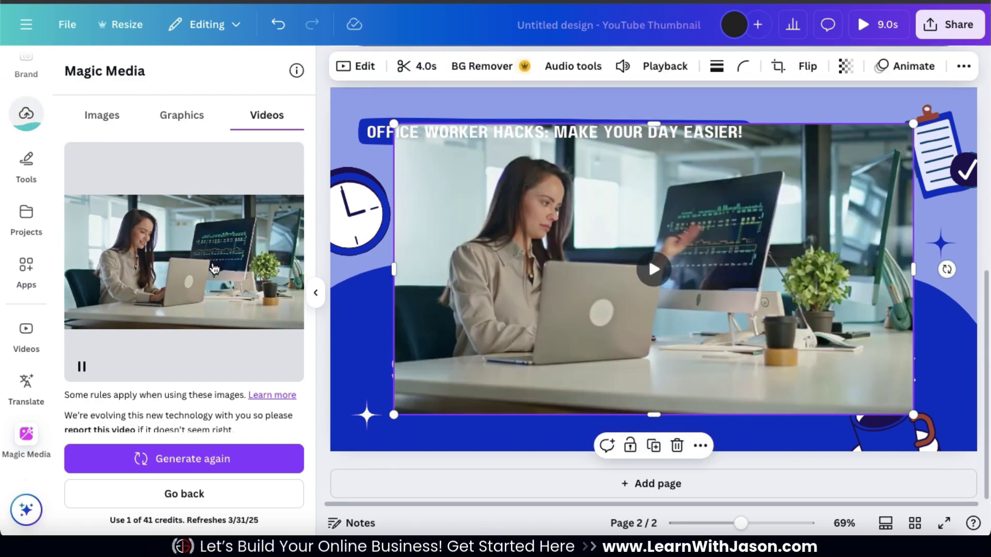
# Shrink the office clip to about 637×357 between the headings, with a blue border and slightly rounded corners.
pyautogui.moveTo(393, 415); pyautogui.dragTo(587, 282)
pyautogui.moveTo(694, 243); pyautogui.dragTo(659, 275)
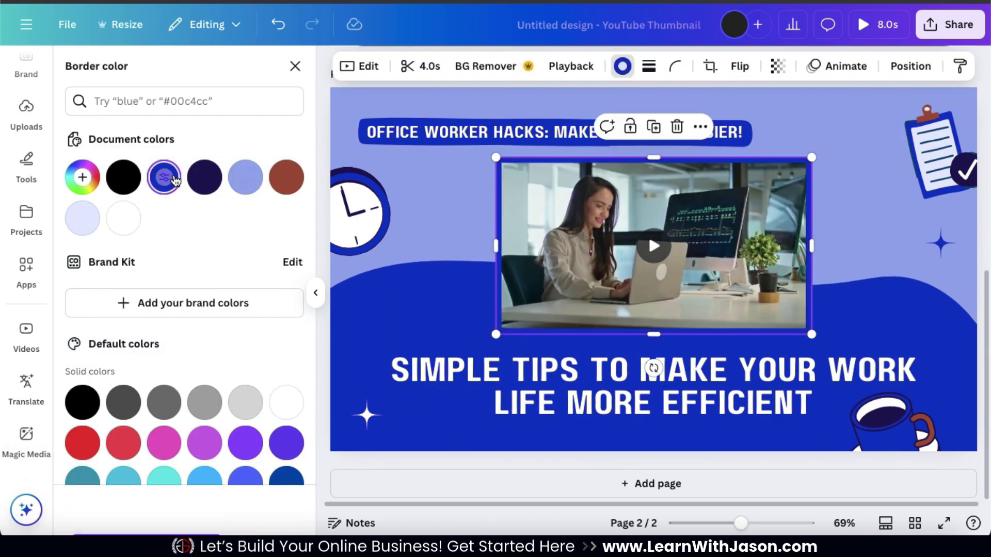
pyautogui.click(675, 66)
pyautogui.moveTo(597, 126); pyautogui.dragTo(642, 130)
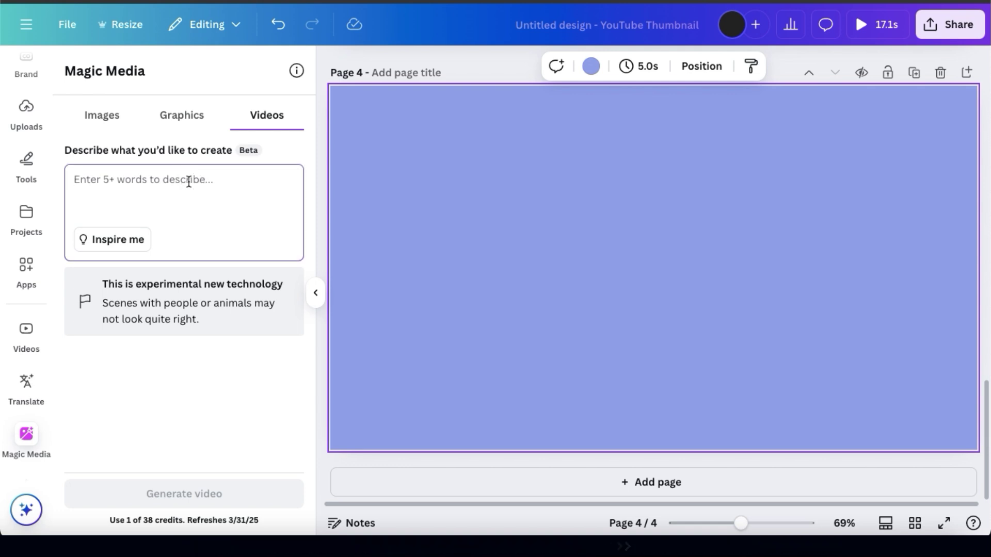
# Generate a video from 'Astronaut walking in a snow storm.' and insert it on page 4.
pyautogui.write('Astronaut walking in a snow storm.')
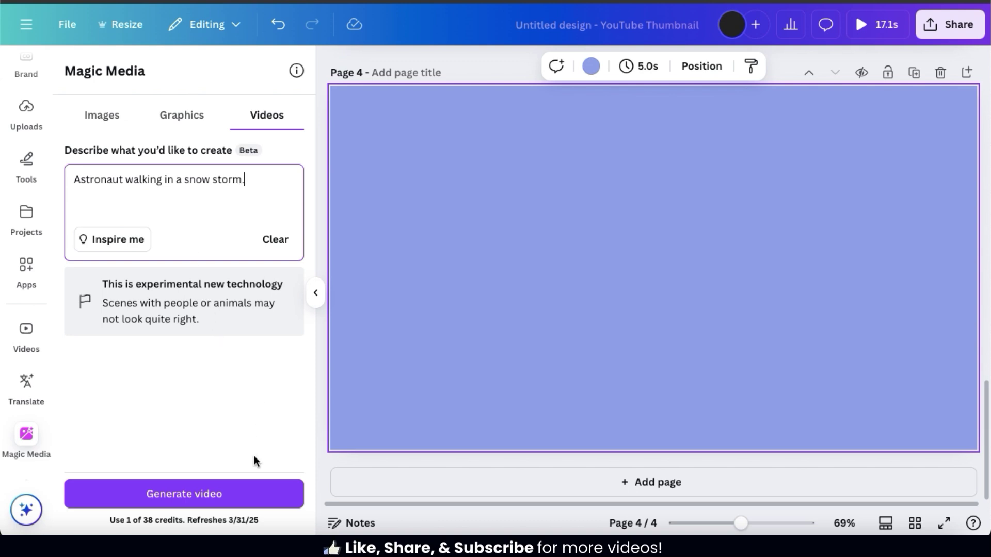
pyautogui.click(250, 493)
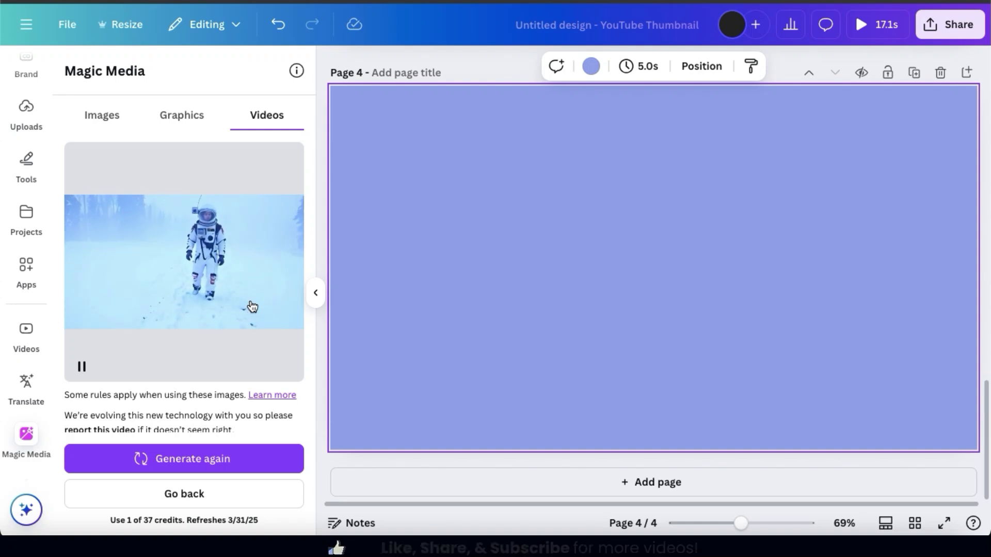
pyautogui.click(252, 307)
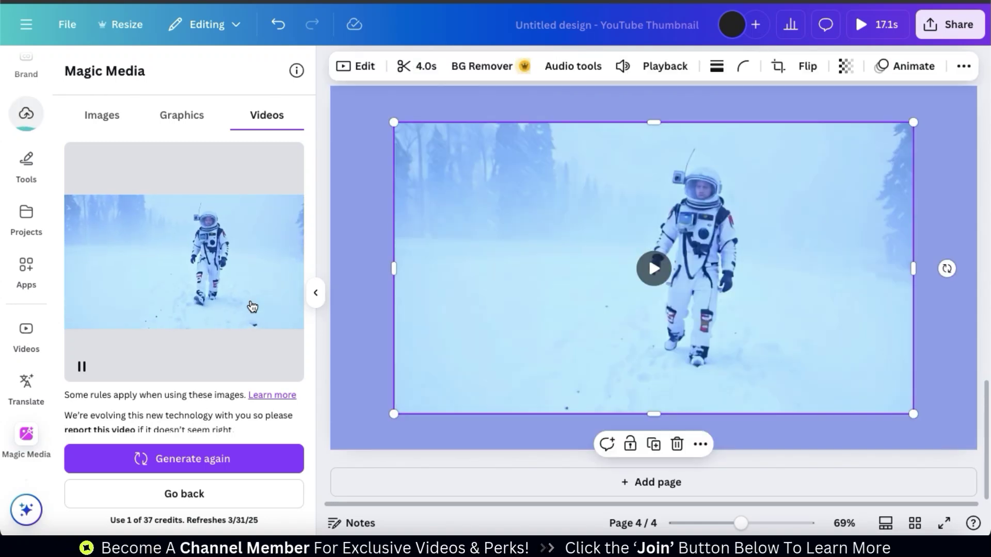
# Make the astronaut clip the full background of page 4.
pyautogui.rightClick(462, 304)
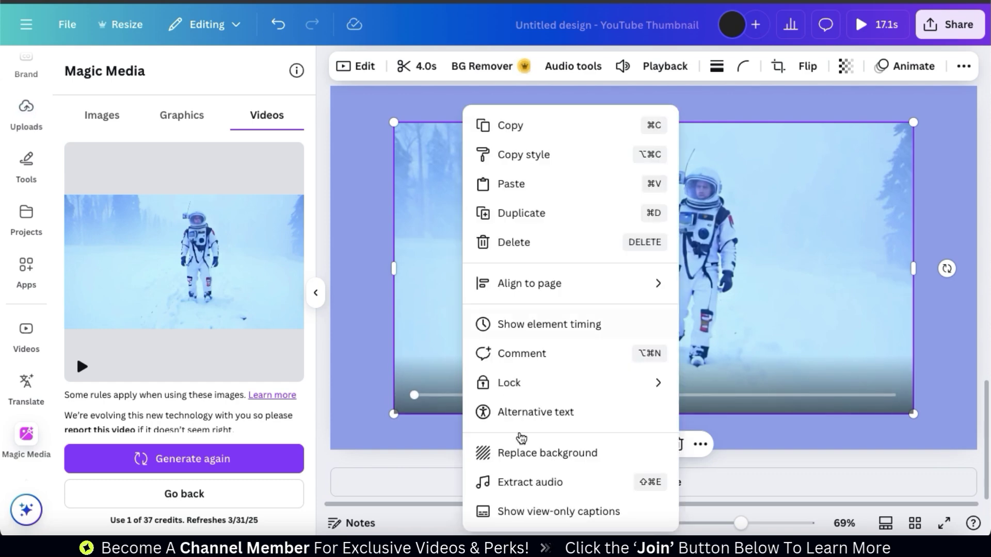
pyautogui.click(531, 458)
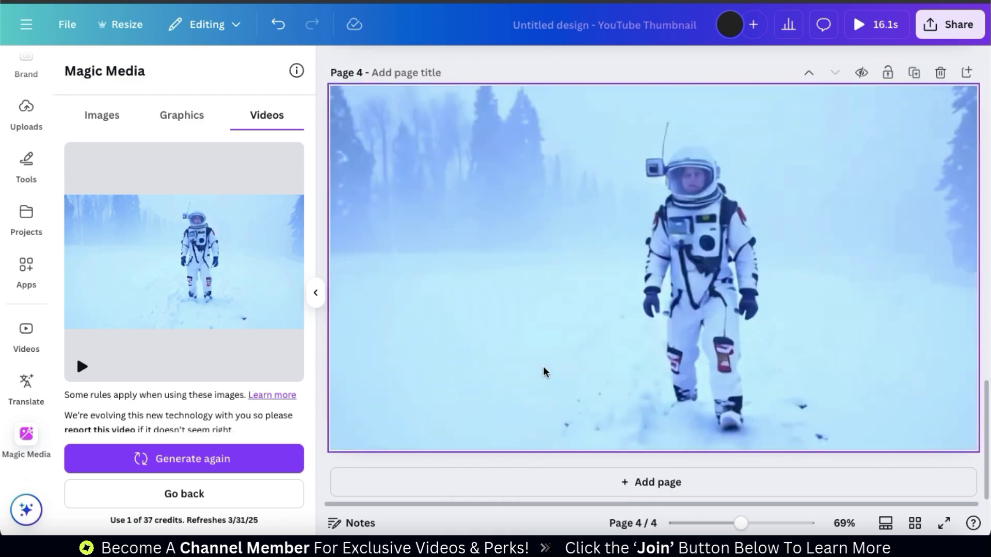
pyautogui.click(543, 366)
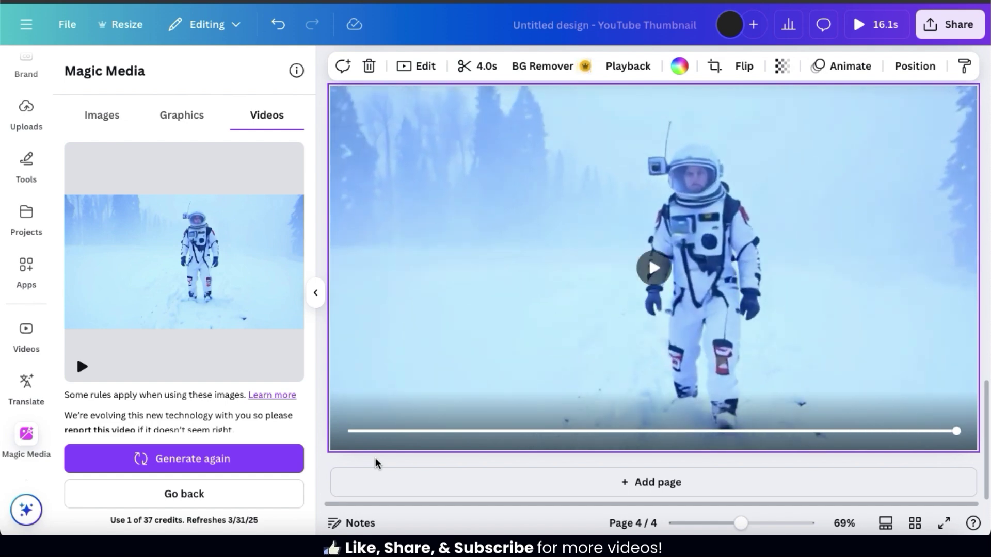
# Add the heading 'A Long Journey ahead...' to page 4 at font size 35.7.
pyautogui.scroll(3, 26, 206)
pyautogui.click(25, 179)
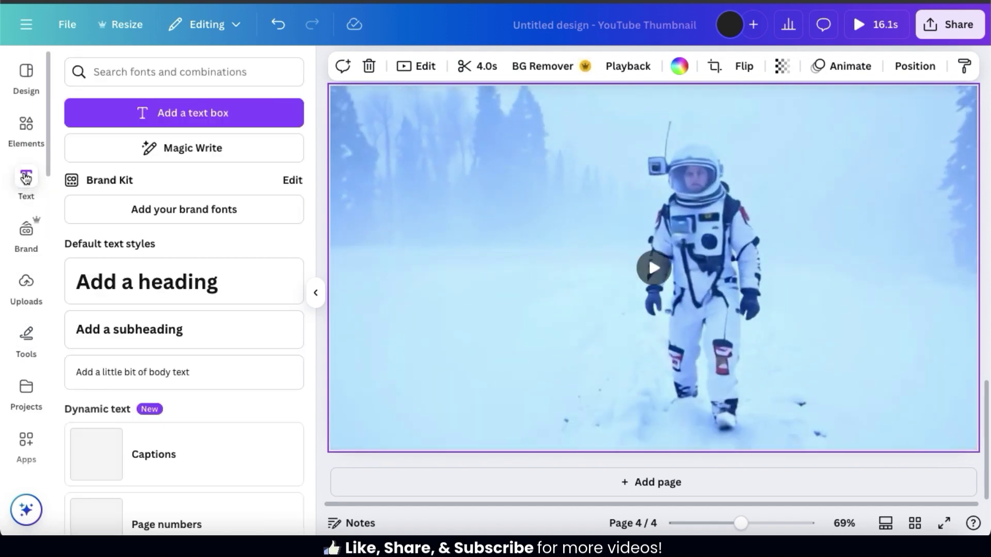
pyautogui.click(120, 279)
pyautogui.write('A Long Journey ahead...')
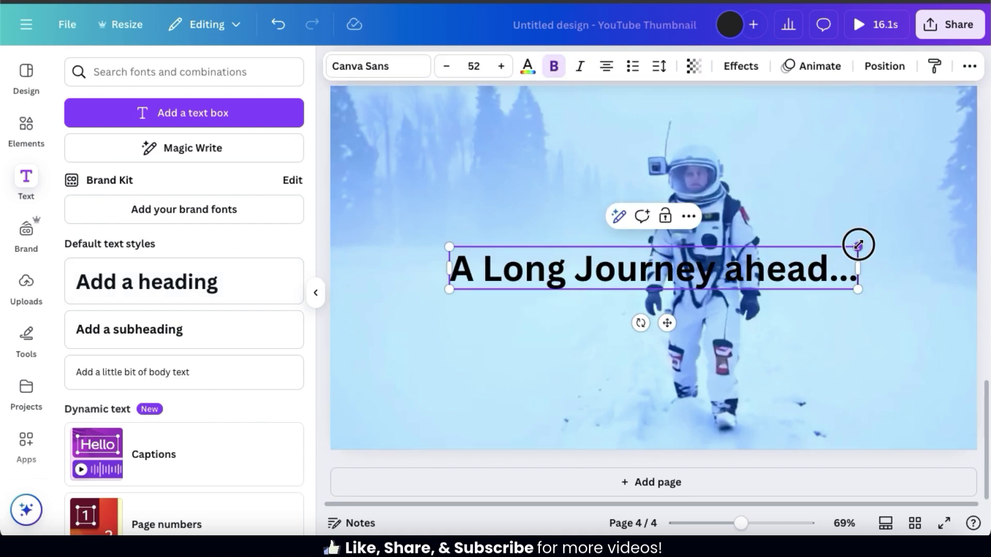
pyautogui.moveTo(857, 245); pyautogui.dragTo(731, 258)
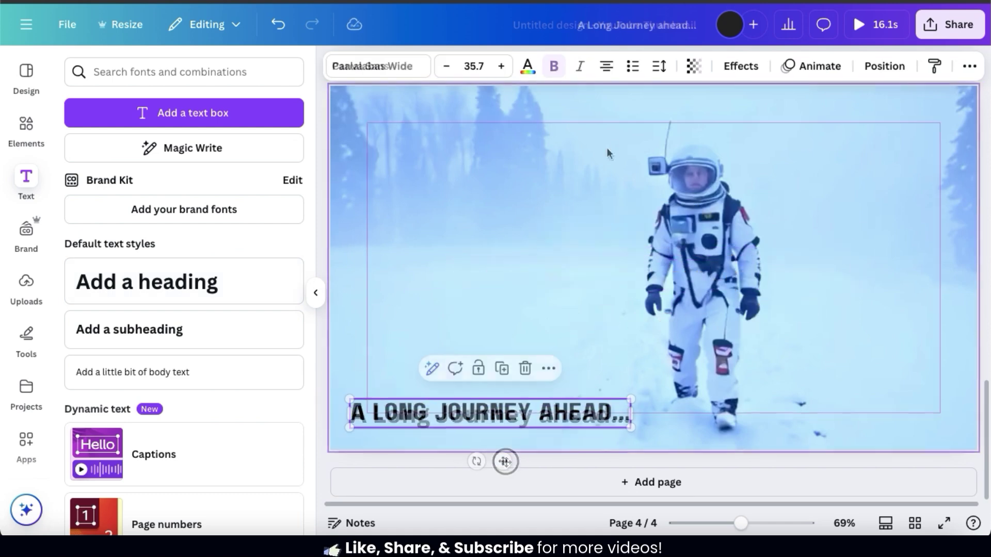
pyautogui.click(357, 273)
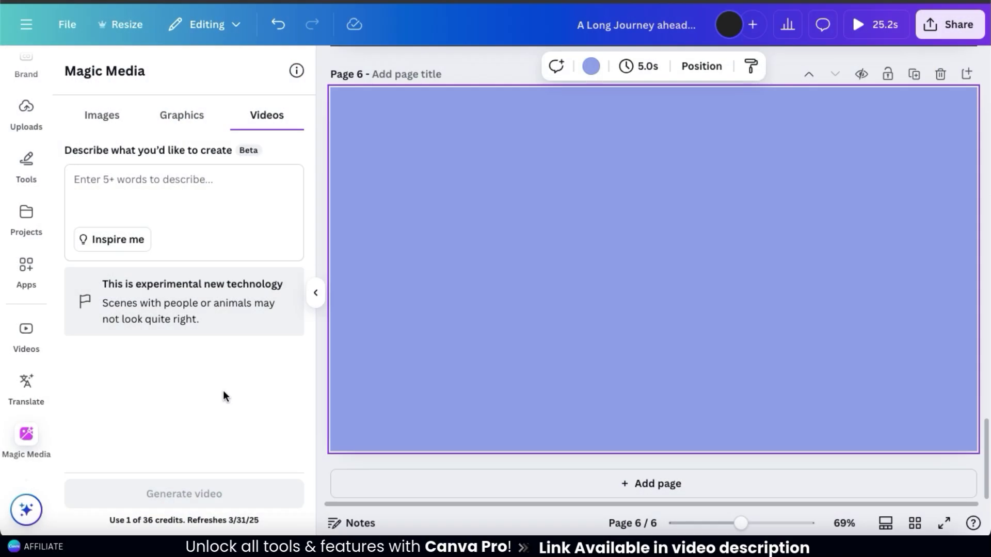
# Generate the scary forest cabin with chimney smoke video and add it to page 6.
pyautogui.click(160, 190)
pyautogui.write('A')
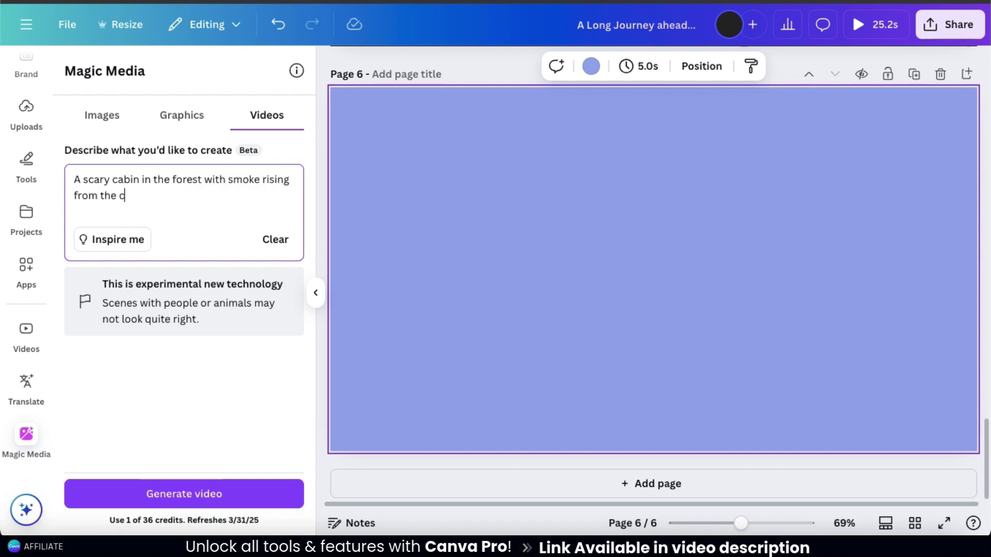
pyautogui.write('ney.')
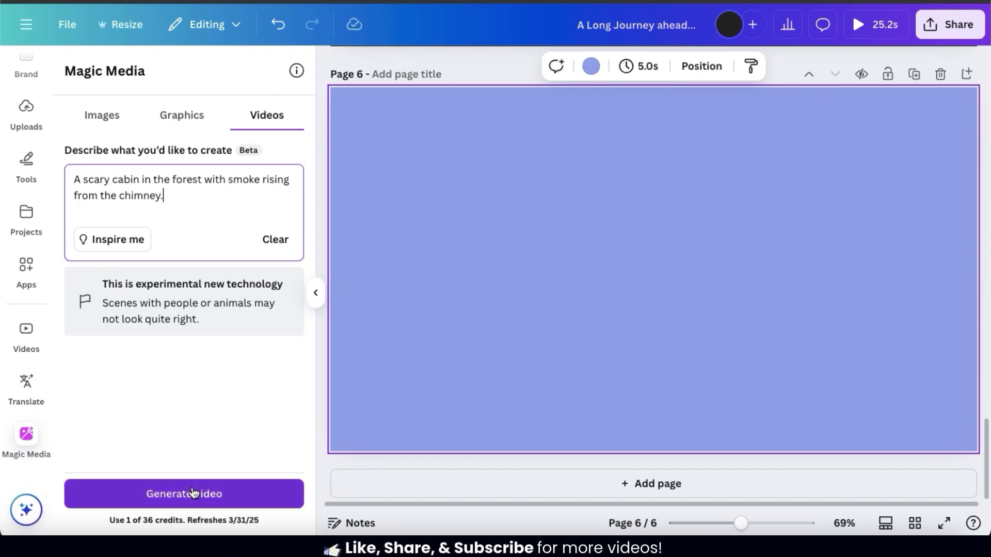
pyautogui.click(196, 493)
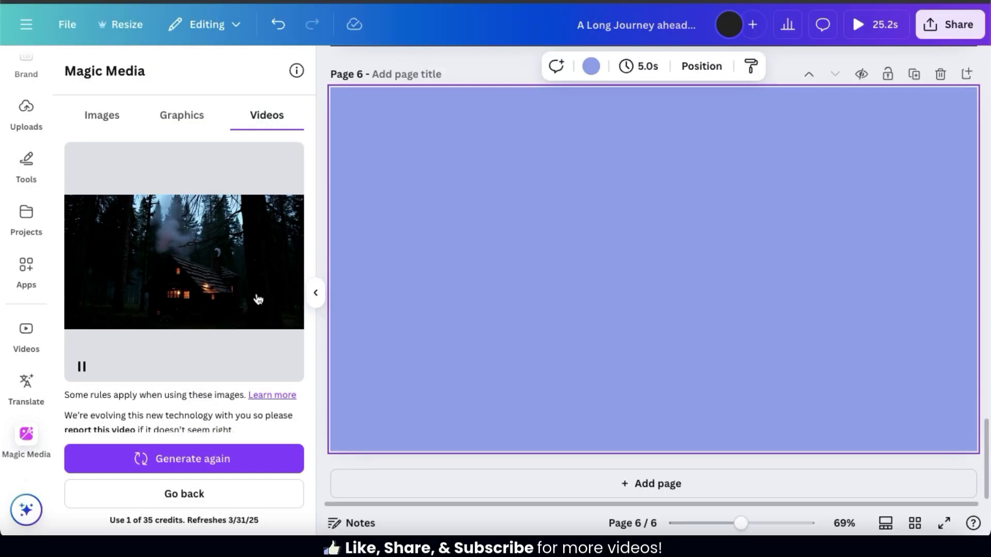
pyautogui.click(259, 299)
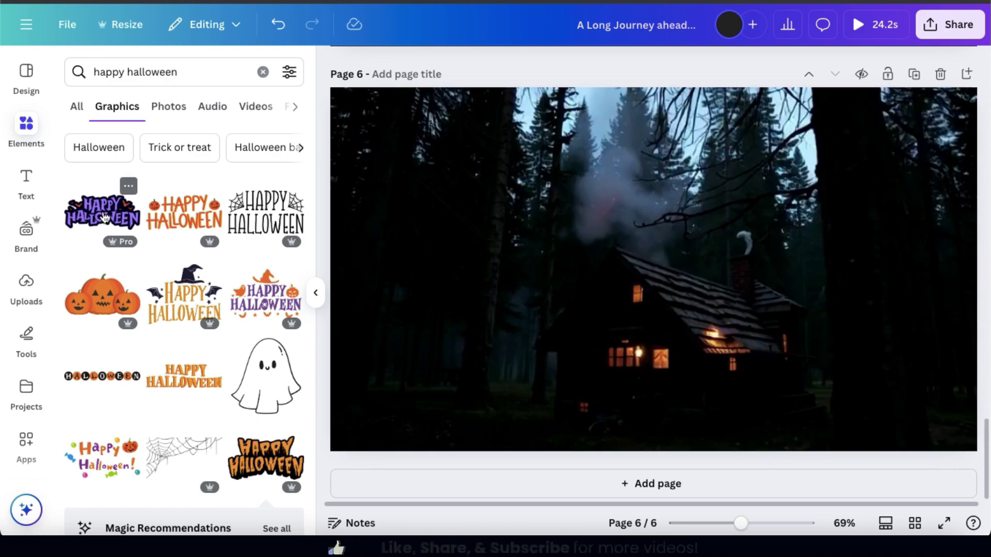
# Place a purple Happy Halloween graphic above the cabin and add blank page 7.
pyautogui.click(103, 216)
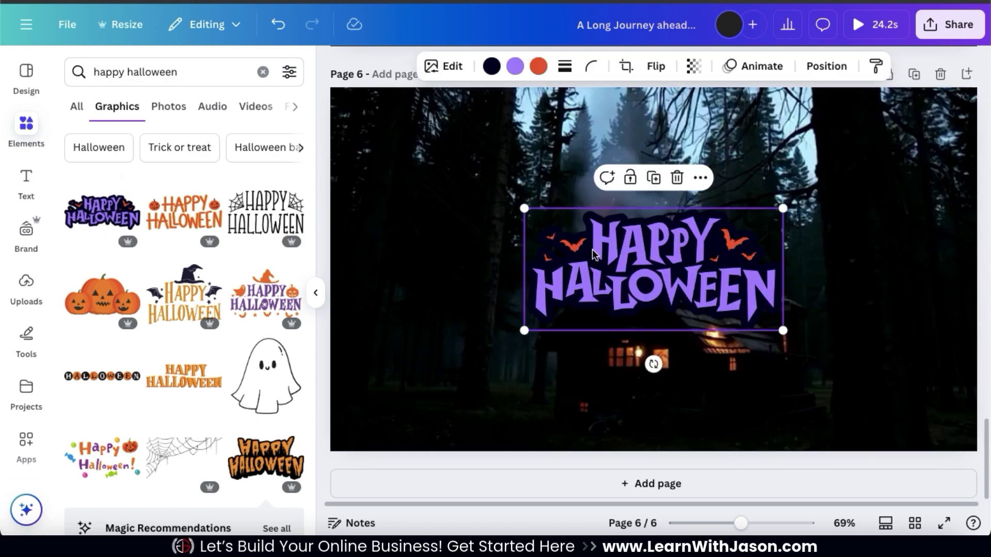
pyautogui.moveTo(576, 245); pyautogui.dragTo(423, 145)
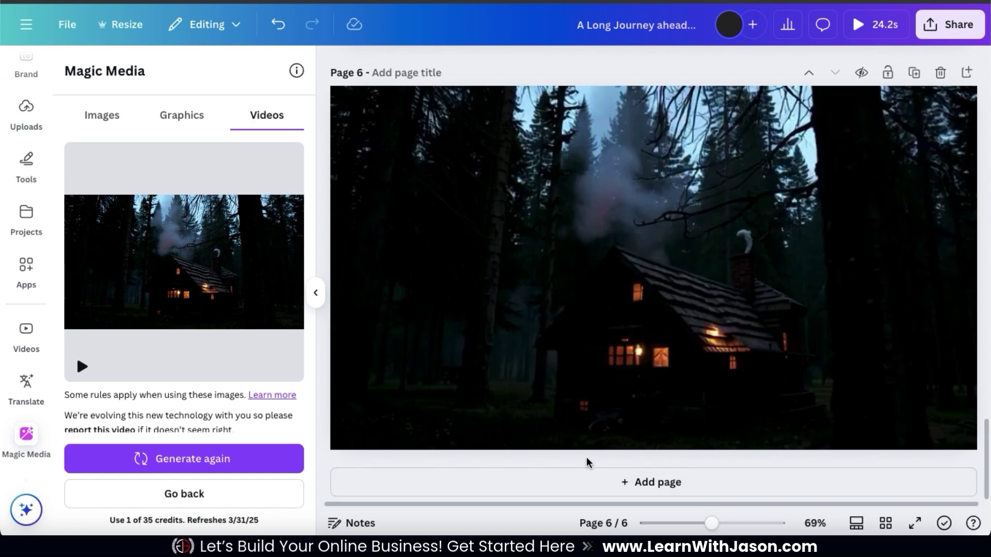
pyautogui.click(587, 480)
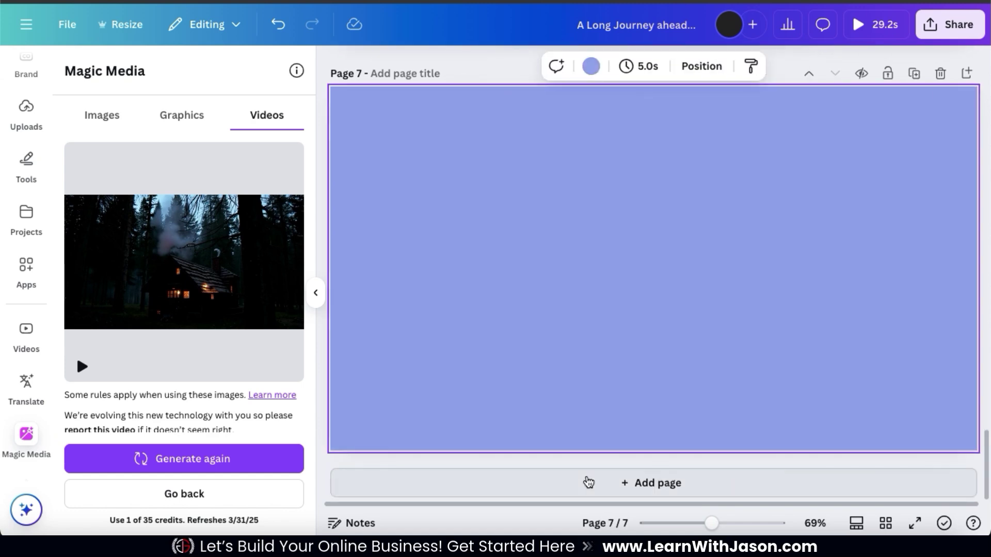
# Generate an animated cat playing with a ball video, add it to page 7, and add blank page 8.
pyautogui.click(261, 494)
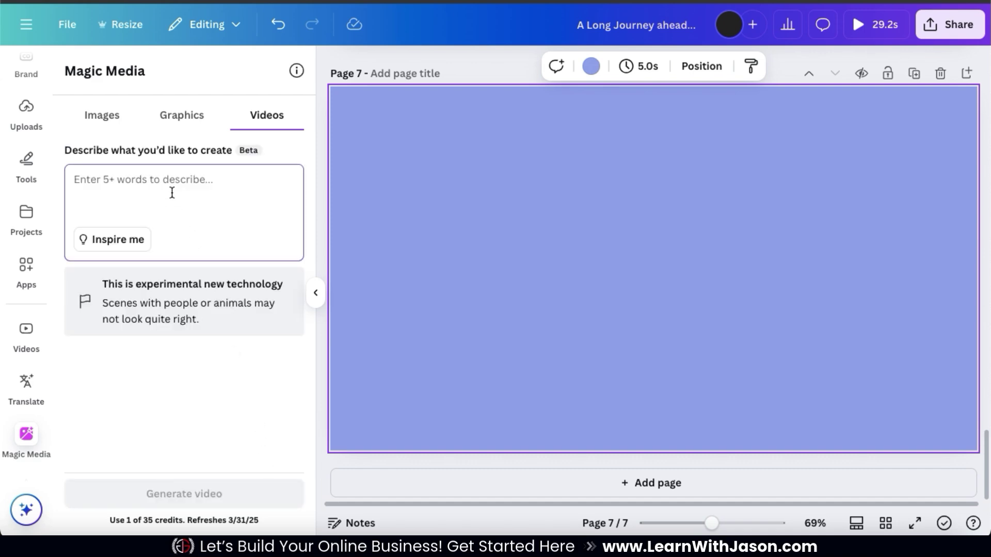
pyautogui.write('An animated cat playing with a ball.')
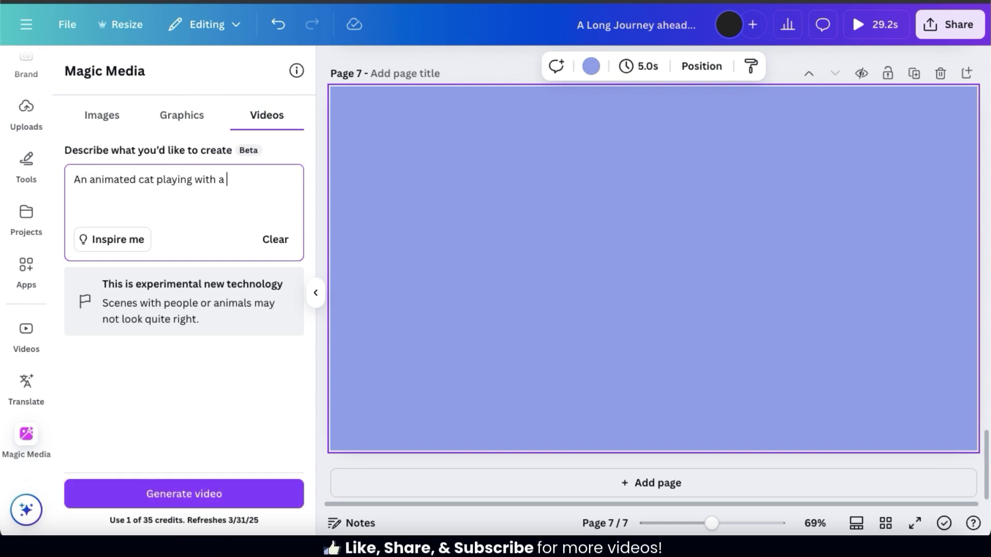
pyautogui.click(200, 495)
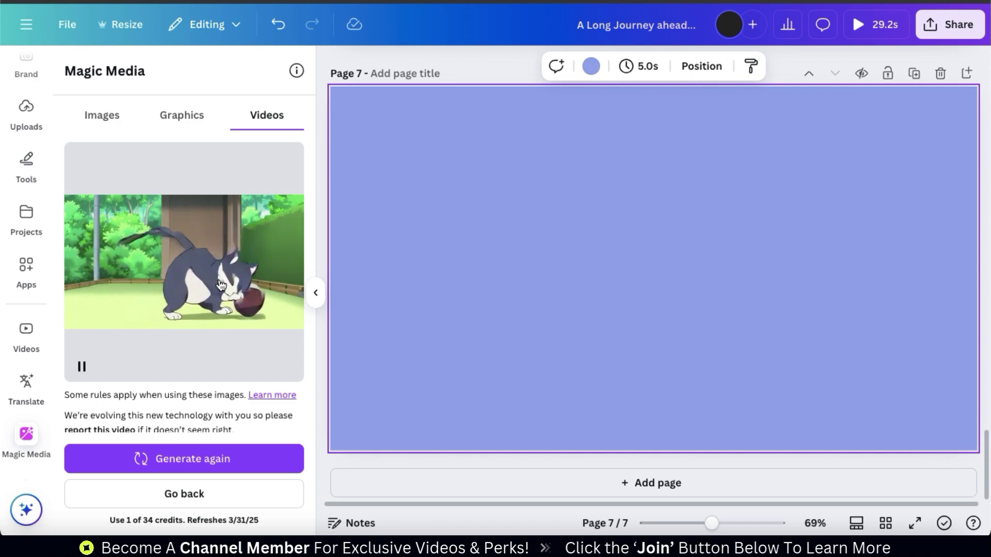
pyautogui.click(221, 285)
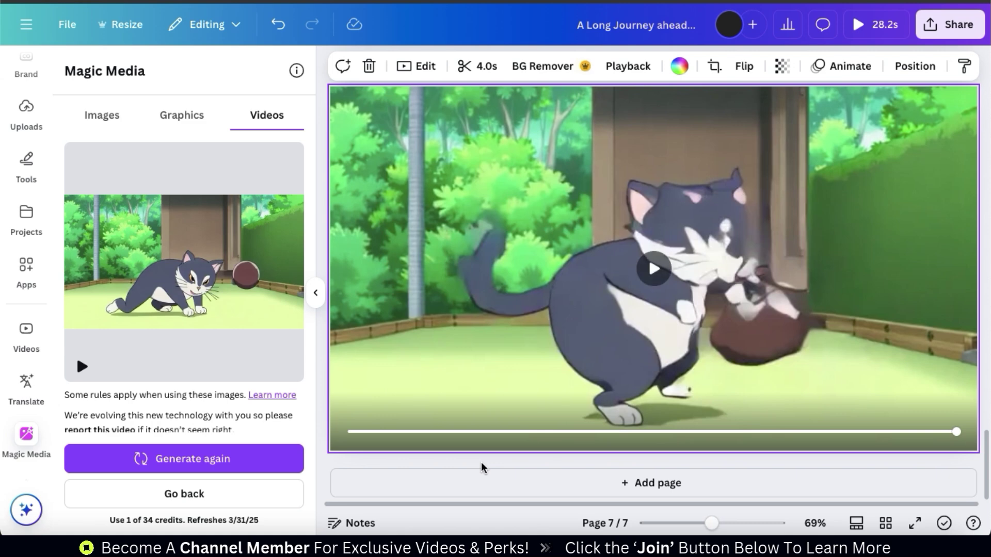
pyautogui.click(481, 482)
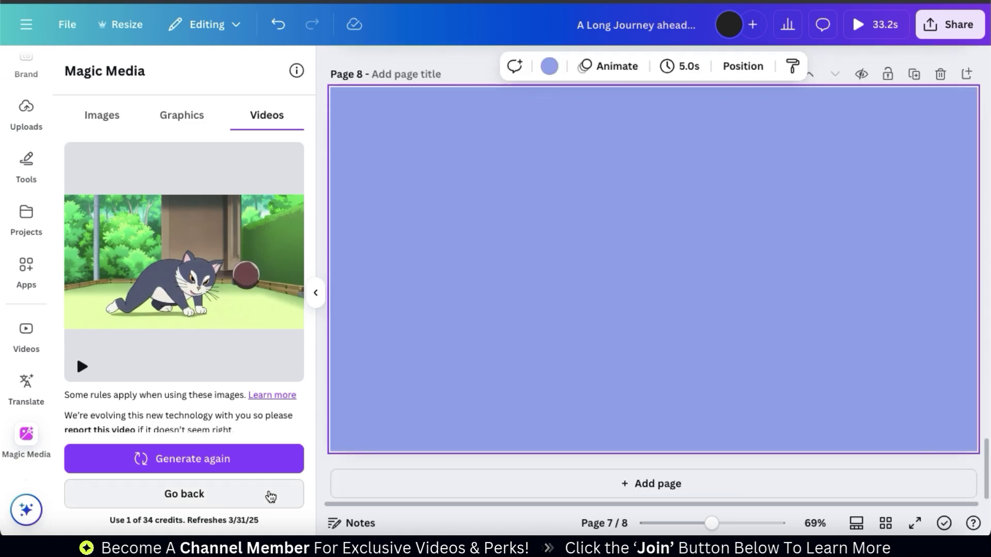
pyautogui.click(264, 494)
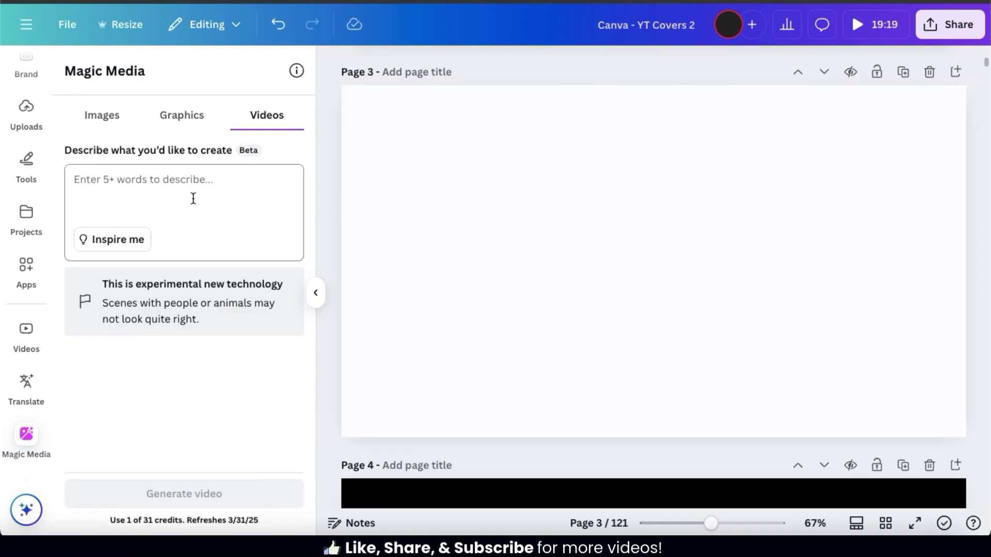
# Generate a video of a dancing bear wearing a top hat and add it to page 3.
pyautogui.click(193, 198)
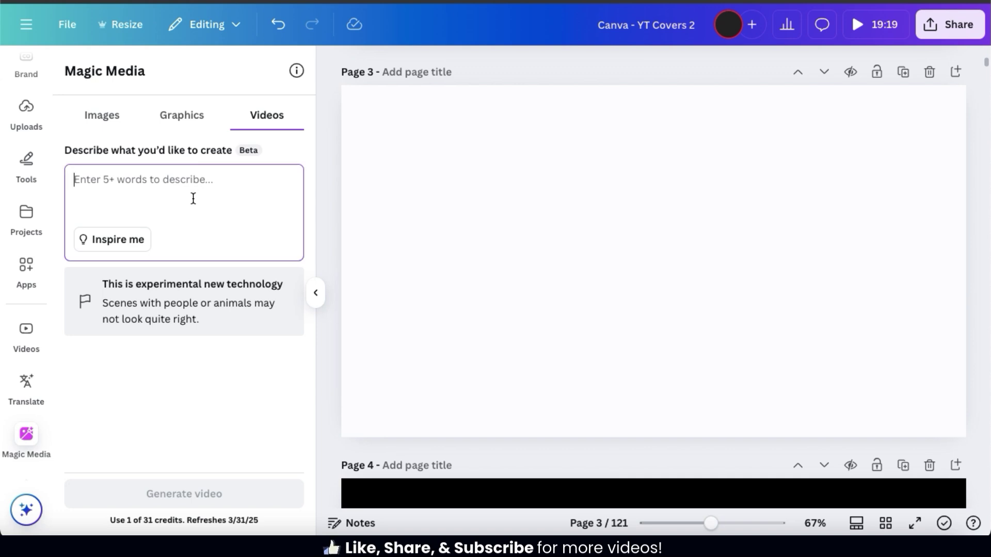
pyautogui.write('Dancing bear wearing a top hat.')
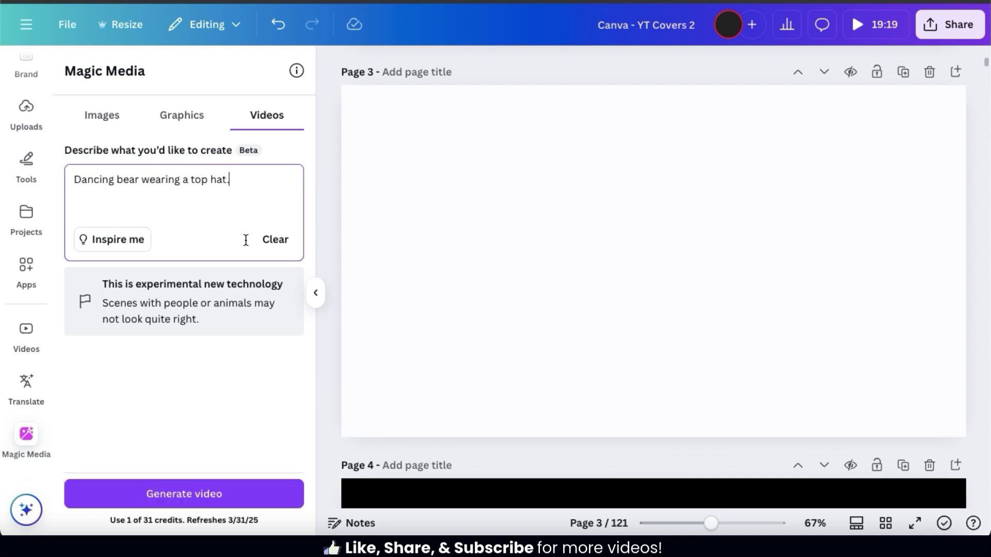
pyautogui.click(190, 496)
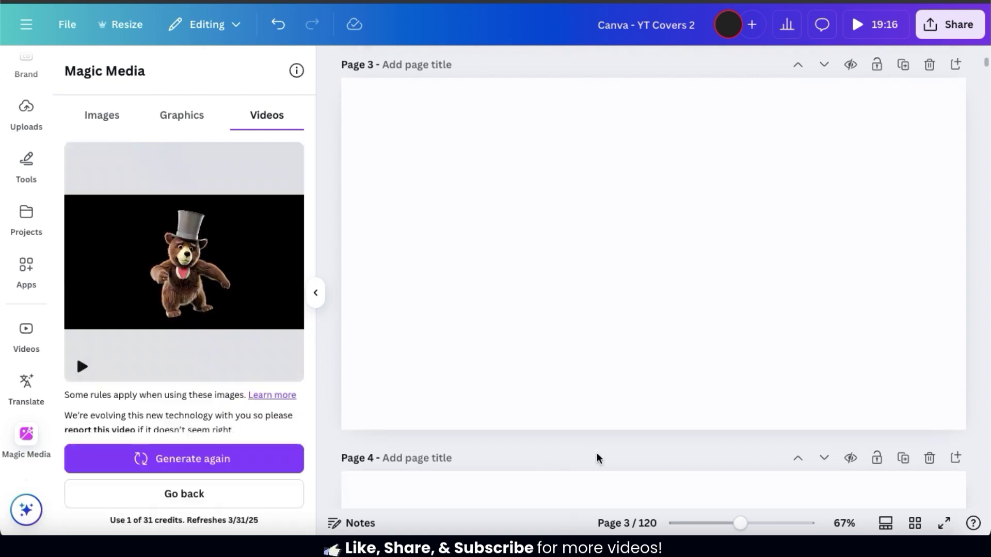
pyautogui.click(254, 305)
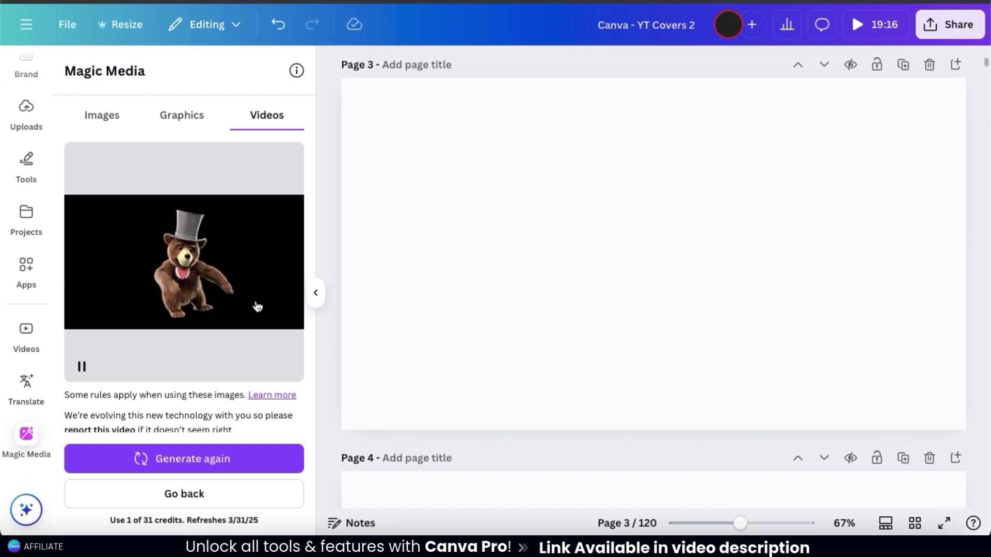
pyautogui.click(258, 306)
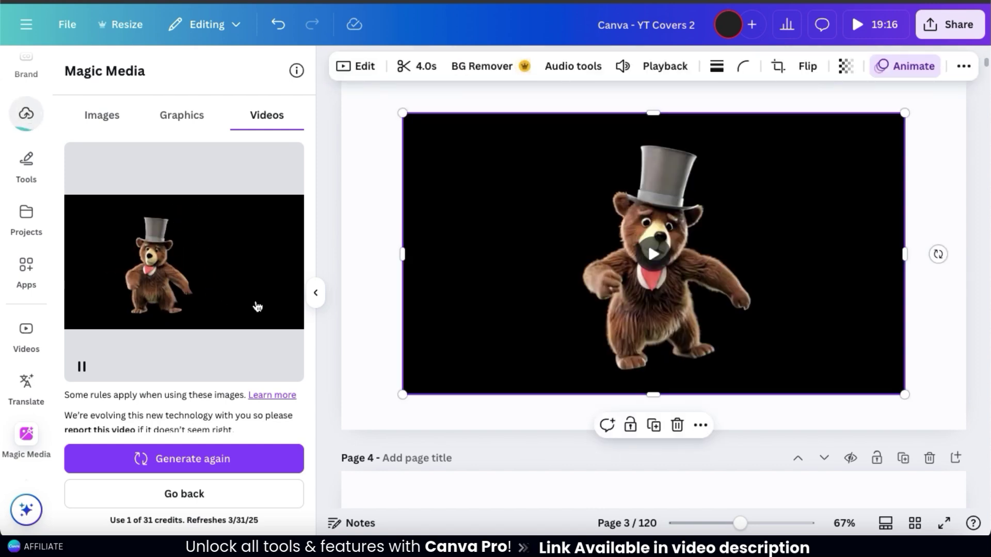
# Make the bear clip fill page 3 and remove its black background with BG Remover.
pyautogui.rightClick(481, 253)
pyautogui.click(527, 454)
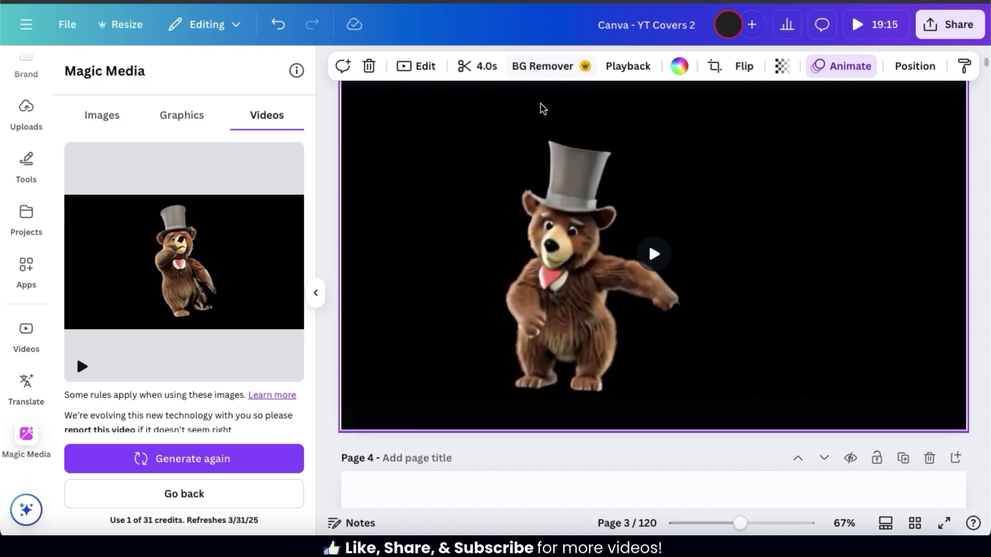
pyautogui.scroll(1, 542, 105)
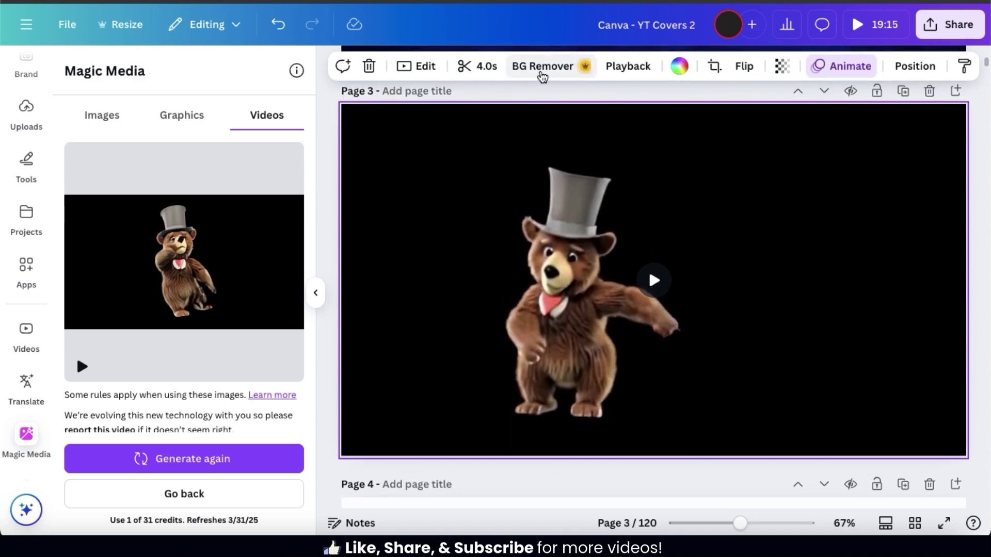
pyautogui.click(542, 66)
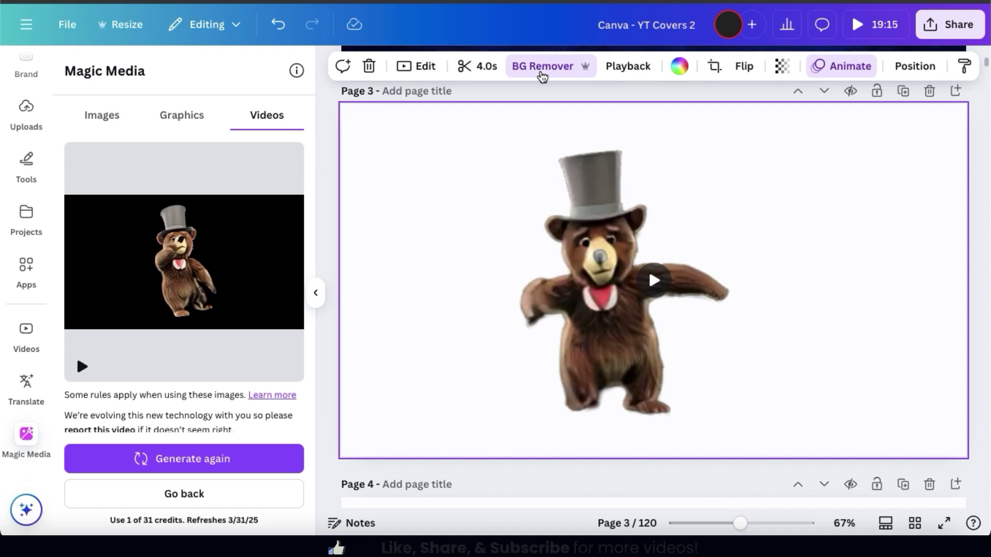
pyautogui.click(654, 280)
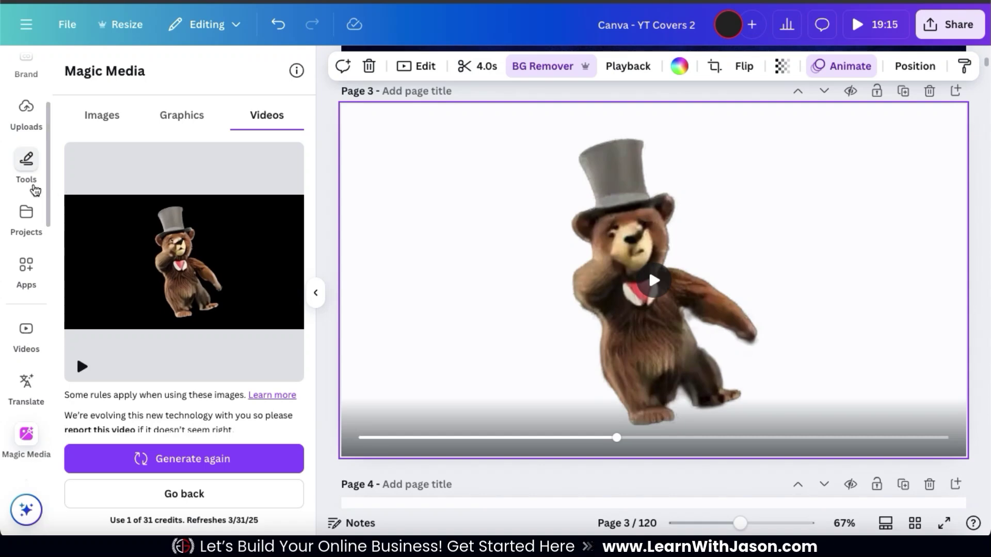
pyautogui.scroll(3, 30, 176)
pyautogui.click(28, 128)
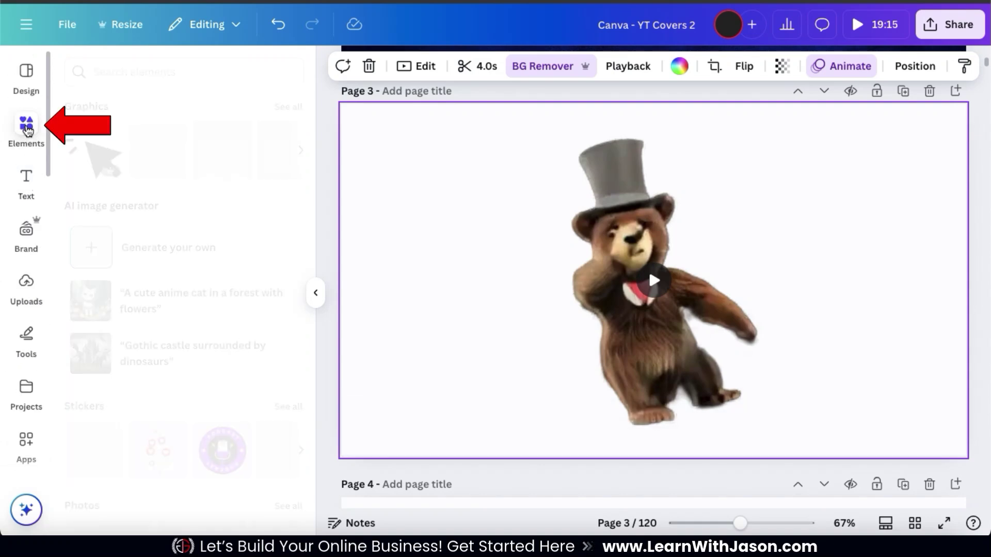
# Search Elements for 'stage' and set the red-curtain stage photo as page 3's background.
pyautogui.click(148, 65)
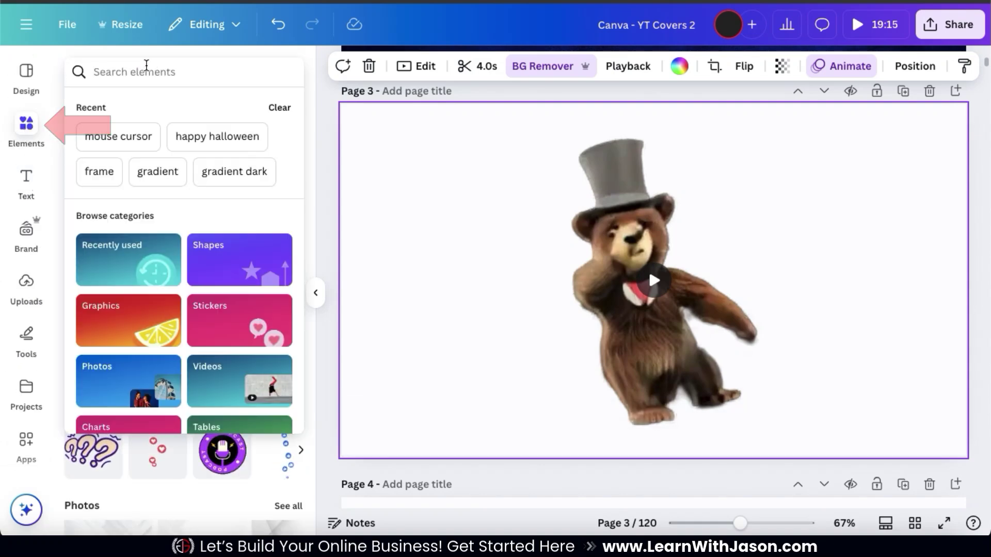
pyautogui.write('stage')
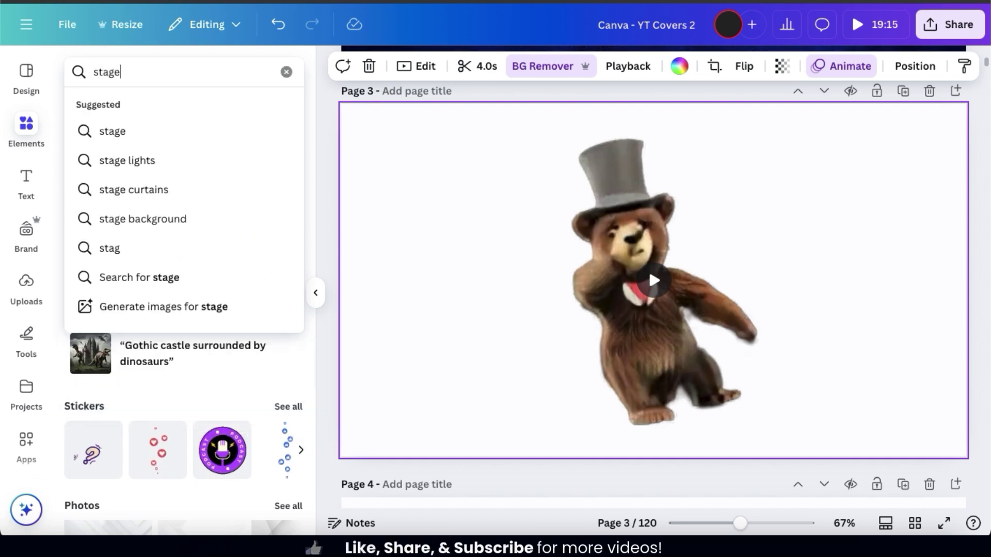
pyautogui.press('Return')
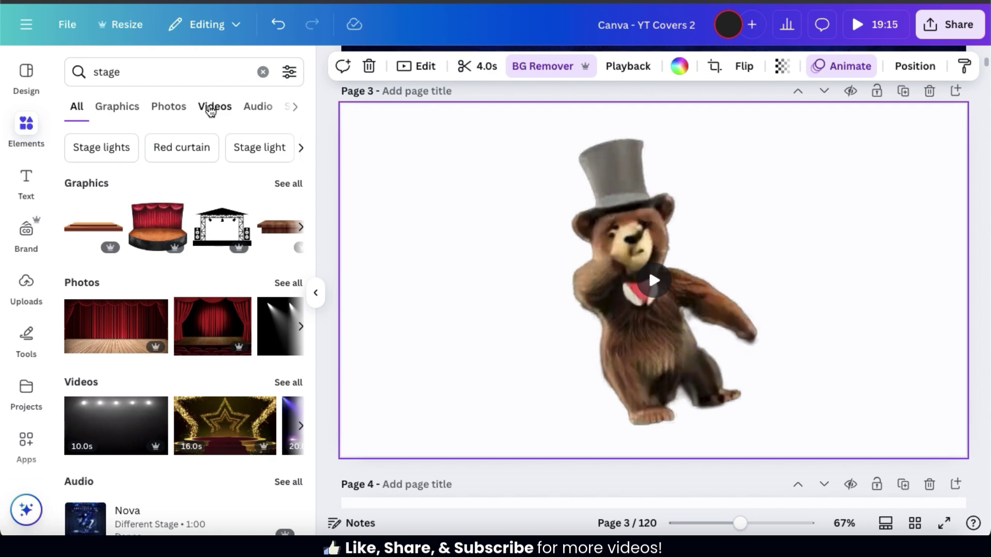
pyautogui.click(170, 114)
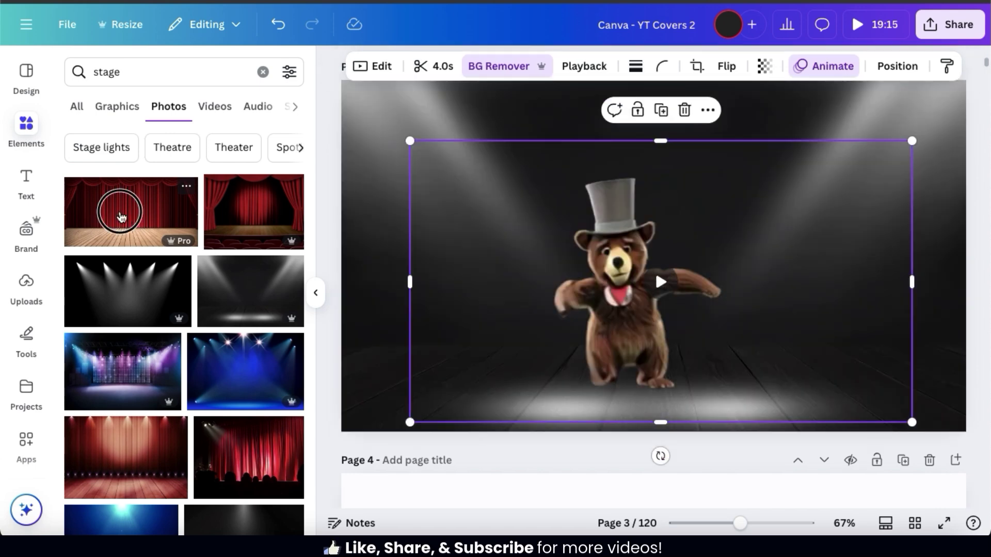
pyautogui.moveTo(120, 212); pyautogui.dragTo(347, 234)
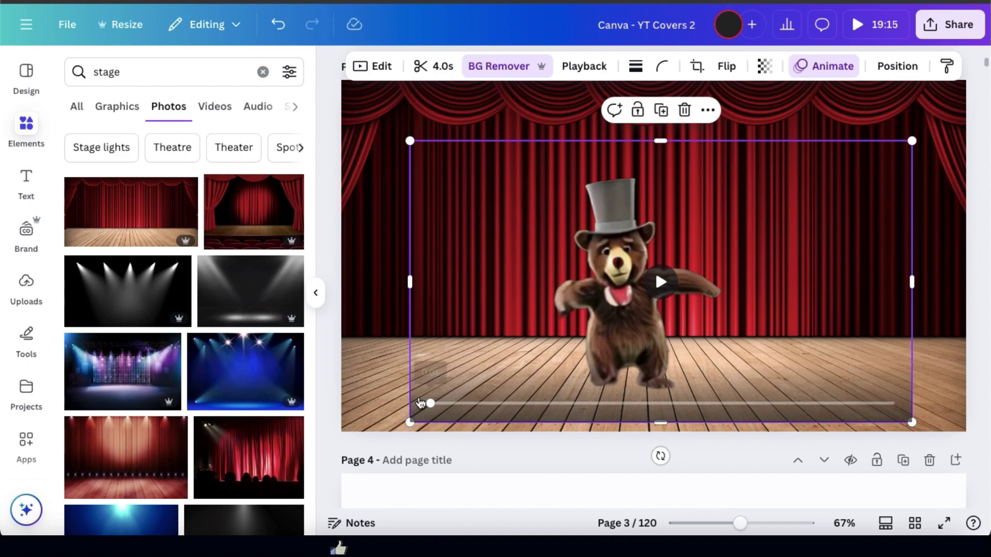
# Enlarge the dancing bear and centre it on the stage, then play it to check.
pyautogui.moveTo(409, 422); pyautogui.dragTo(337, 458)
pyautogui.moveTo(582, 293); pyautogui.dragTo(607, 263)
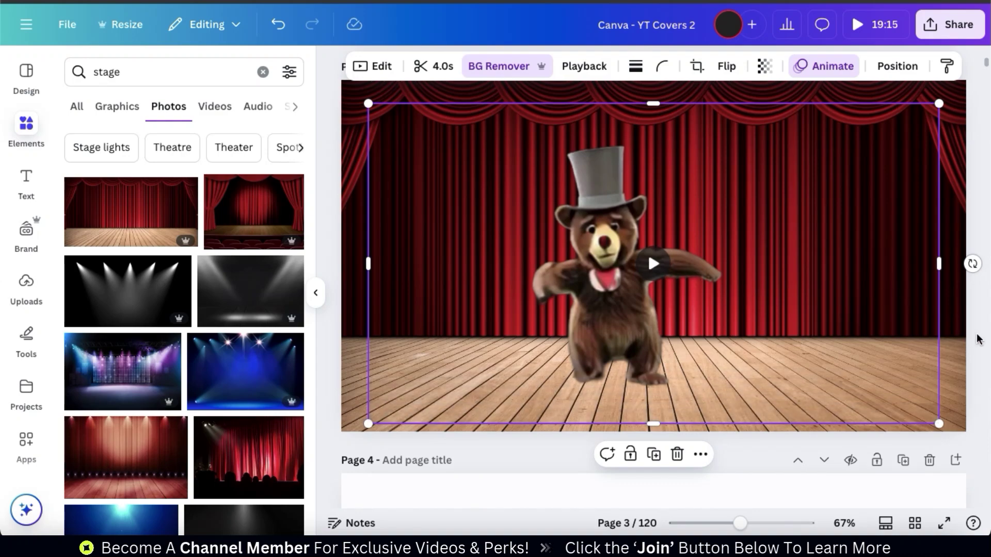
pyautogui.click(650, 268)
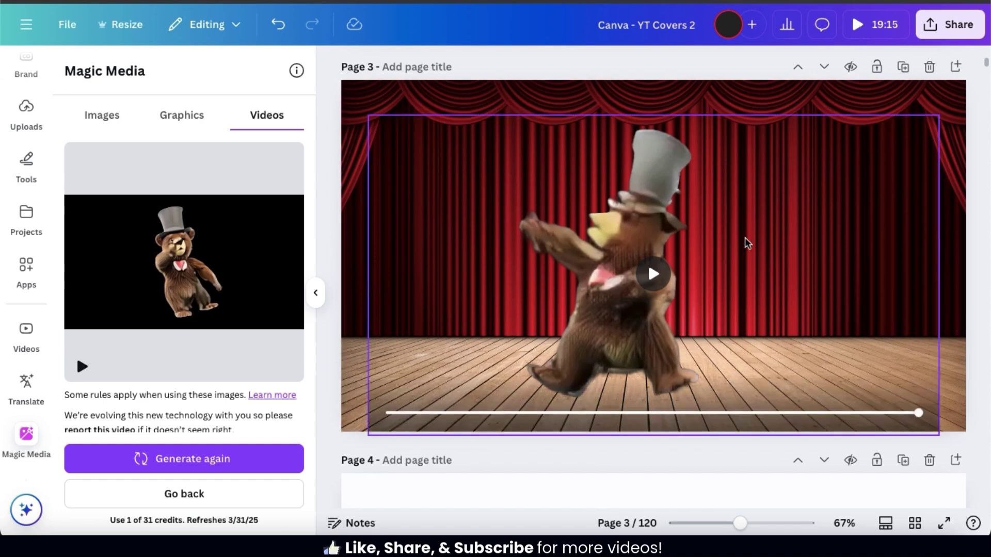
# Download only page 3 as an MP4 video at 720p quality.
pyautogui.click(954, 32)
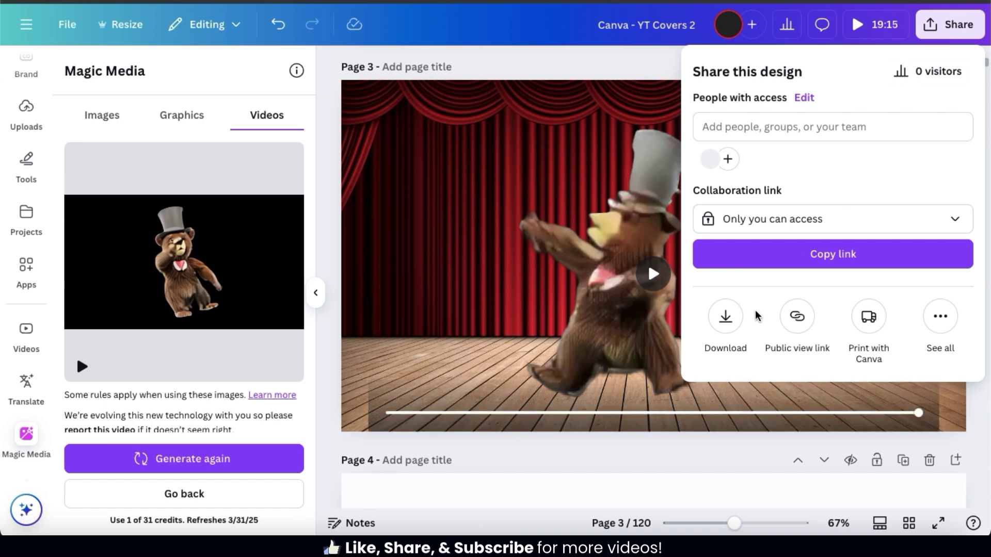
pyautogui.click(726, 320)
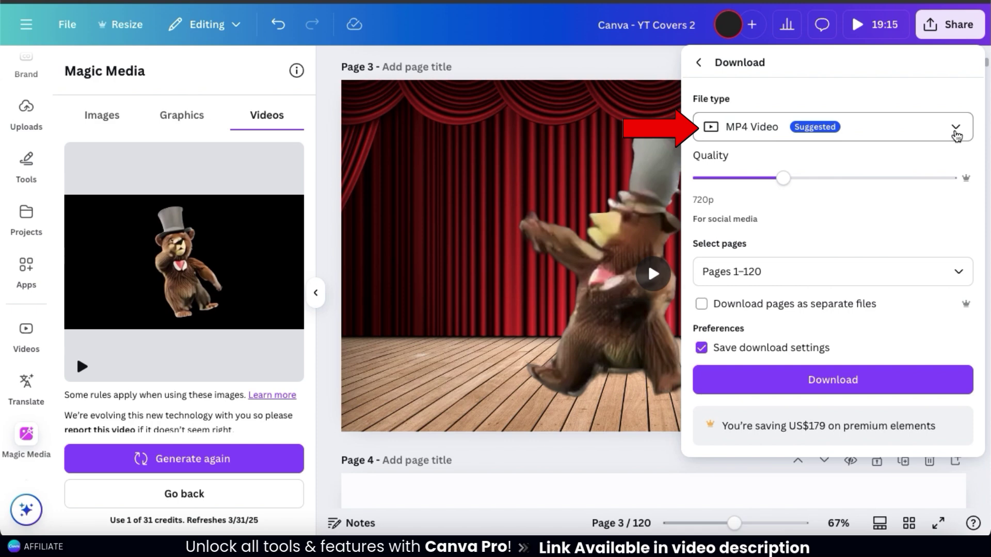
pyautogui.click(956, 129)
pyautogui.click(955, 129)
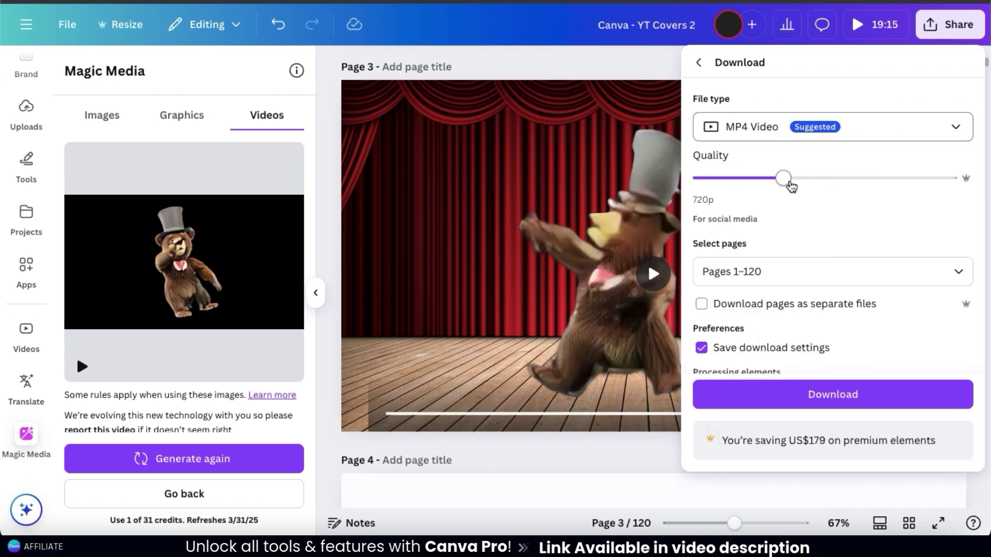
pyautogui.moveTo(787, 181); pyautogui.dragTo(873, 195)
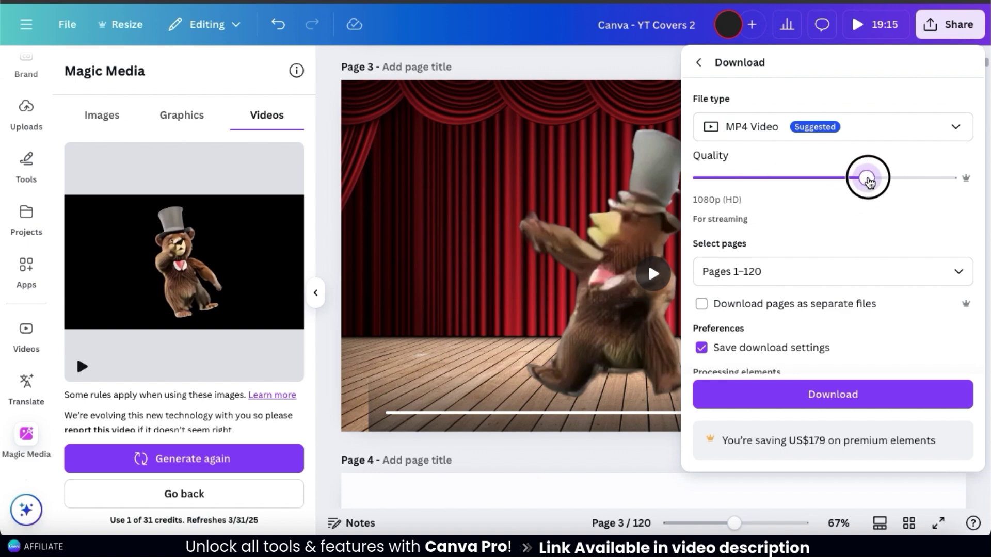
pyautogui.moveTo(869, 182); pyautogui.dragTo(794, 184)
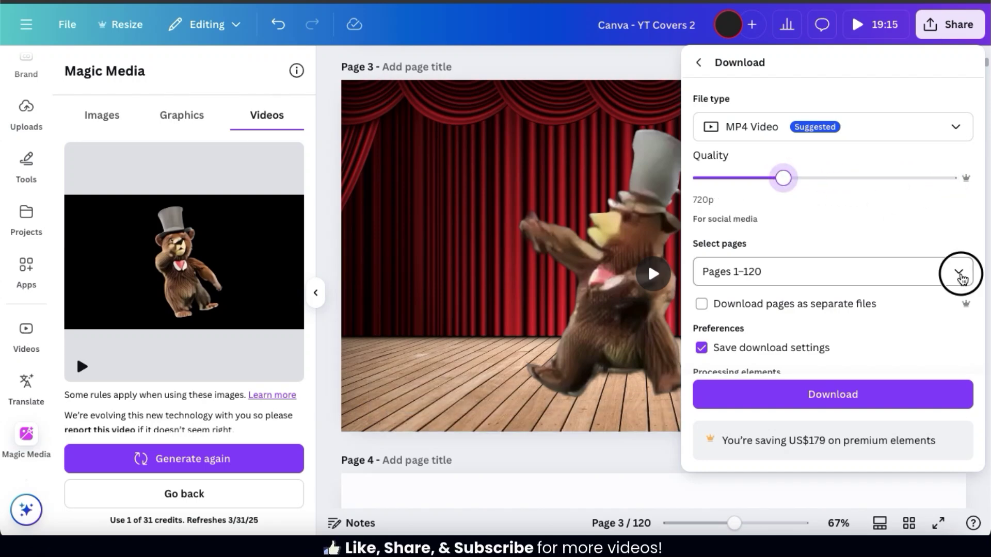
pyautogui.click(963, 278)
pyautogui.click(809, 225)
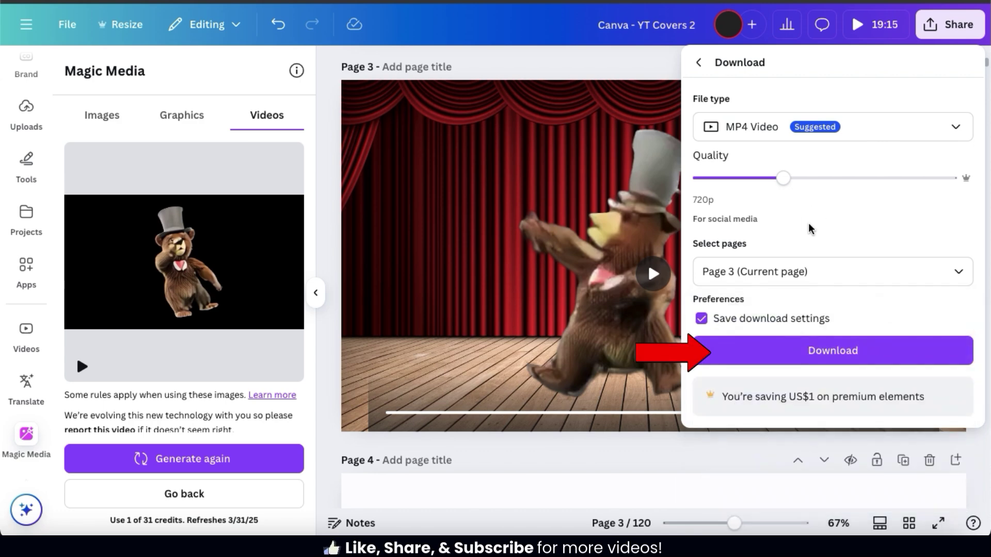
pyautogui.click(841, 349)
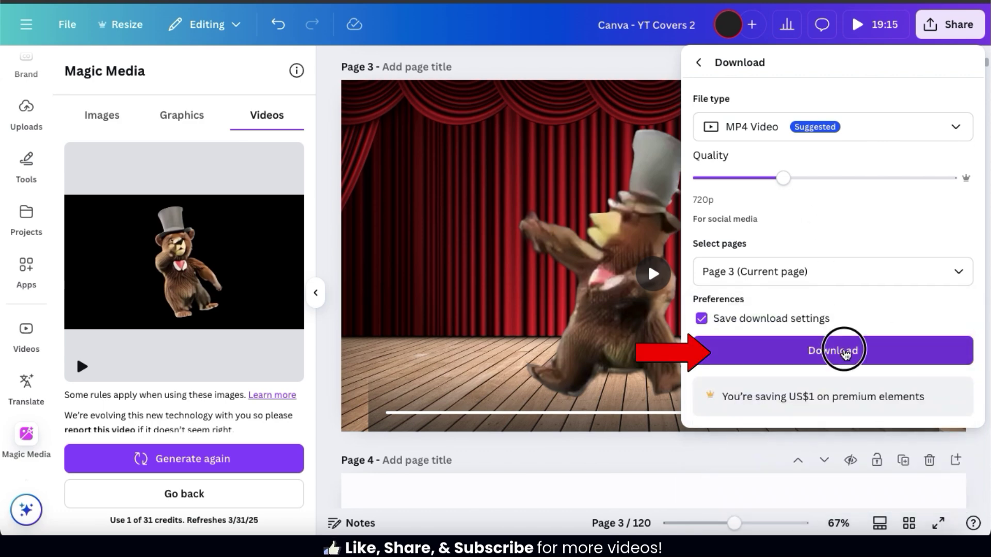